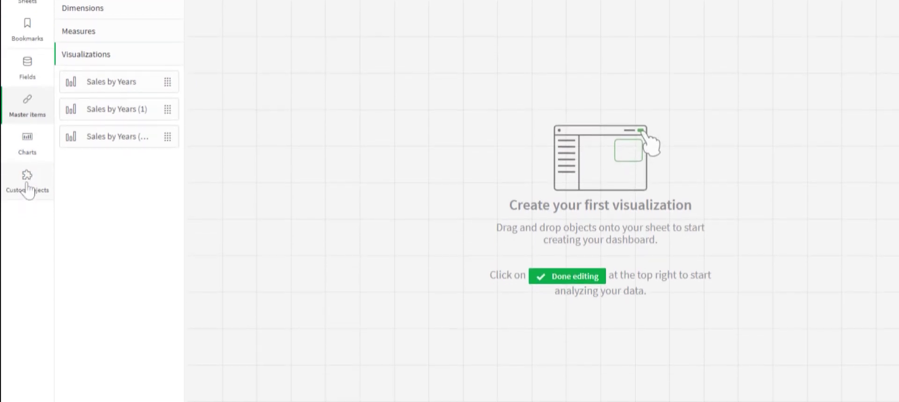
Step: Add a Multi KPI object from the Qlik Visualization bundle and stretch it across the sheet's full width to 24 x 6 cells
left_click(28, 185)
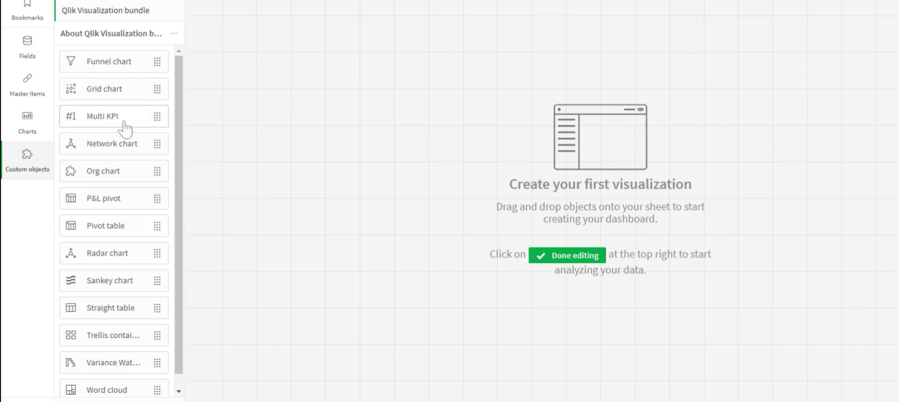
left_click_drag(112, 124, 335, 86)
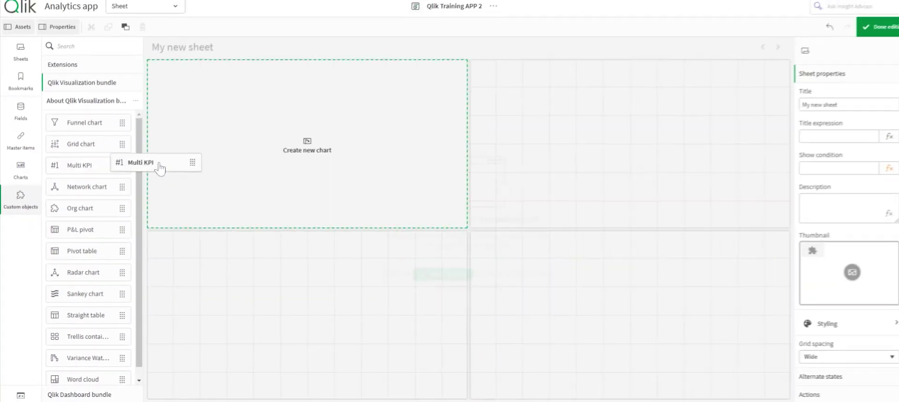
left_click_drag(258, 145, 301, 141)
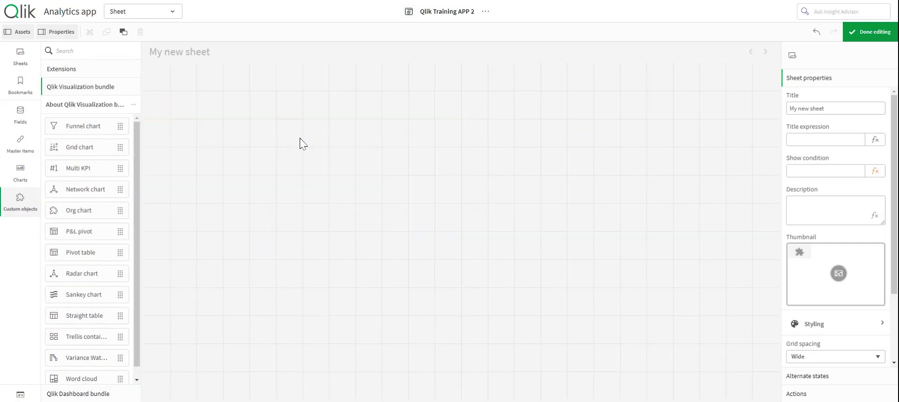
left_click_drag(459, 145, 774, 141)
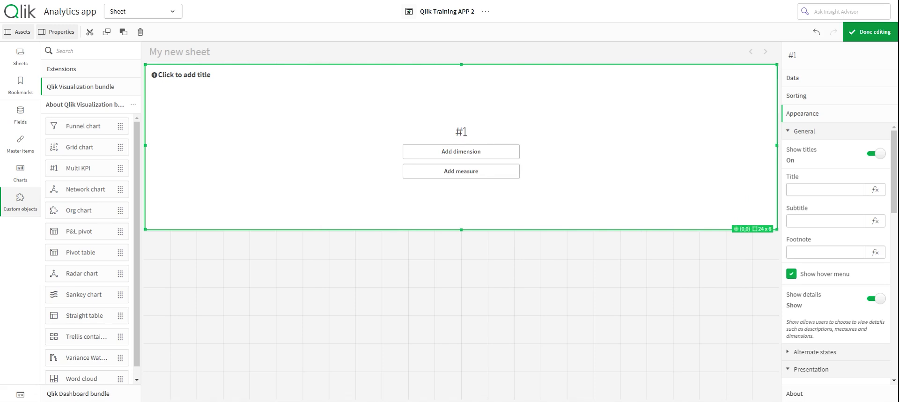
Step: Add the Region field as the Multi KPI's dimension
left_click(492, 152)
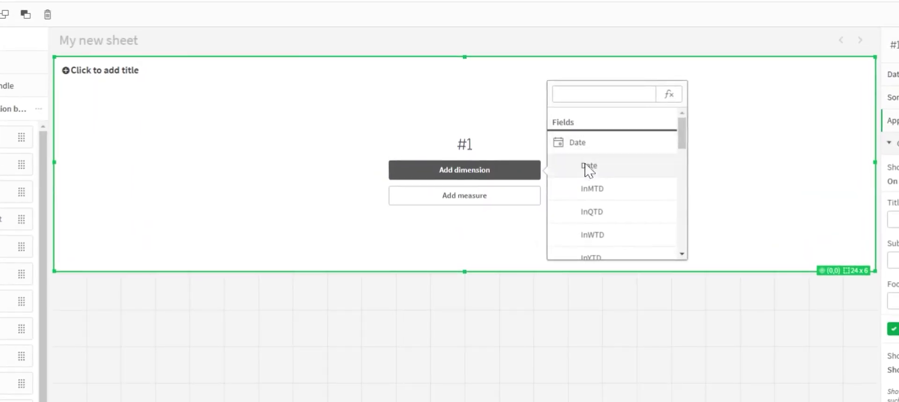
scroll(592, 173, "down", 8)
scroll(604, 175, "down", 5)
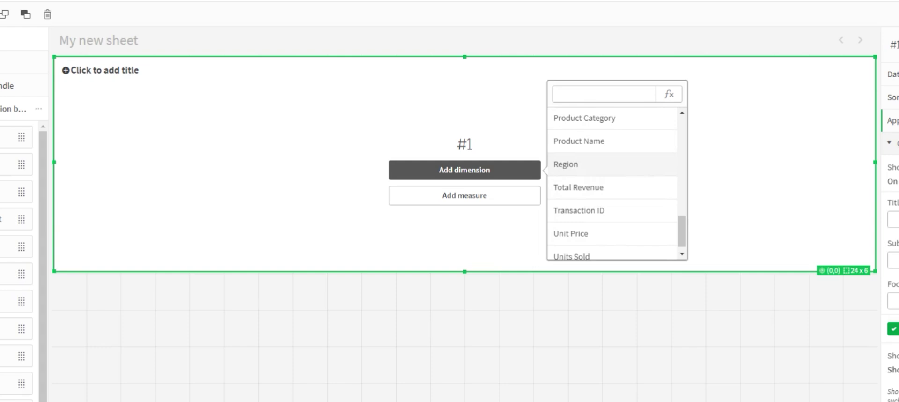
left_click(637, 168)
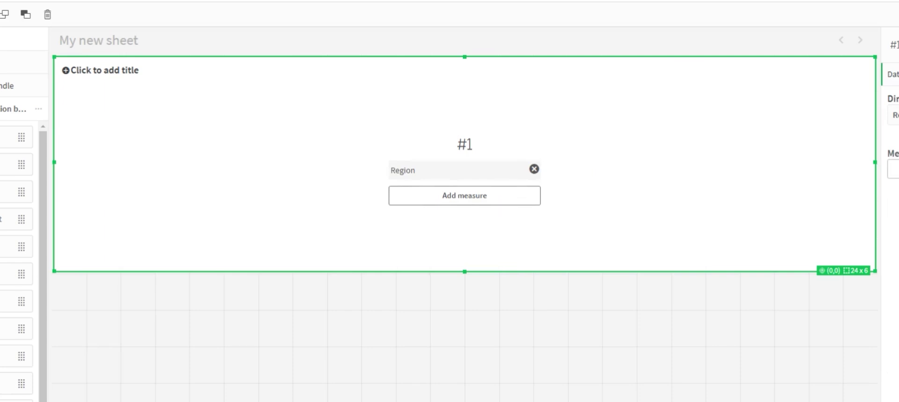
Step: Add Sum([Total Revenue]) as the Multi KPI's measure
left_click(505, 202)
scroll(592, 217, "down", 10)
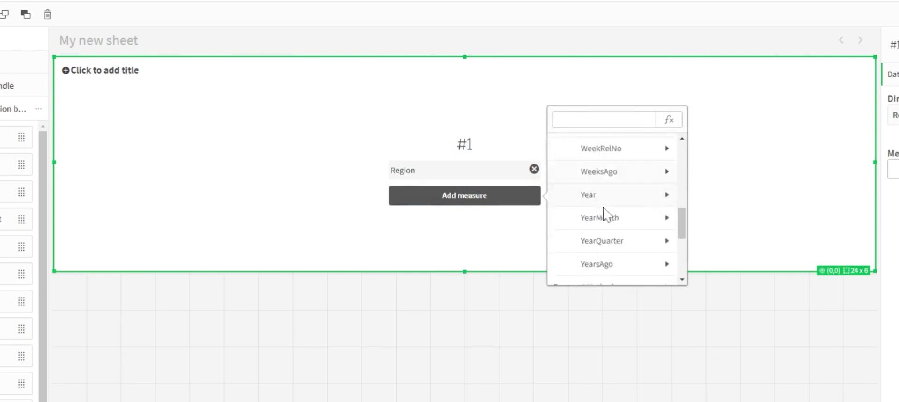
scroll(609, 215, "down", 5)
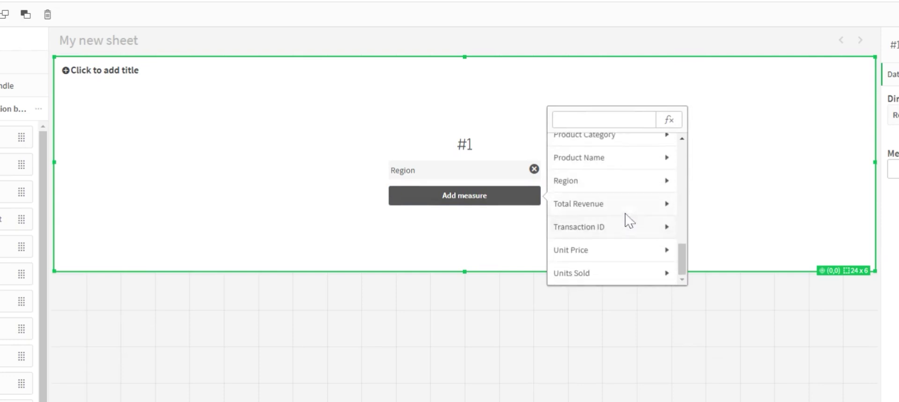
scroll(632, 217, "up", 10)
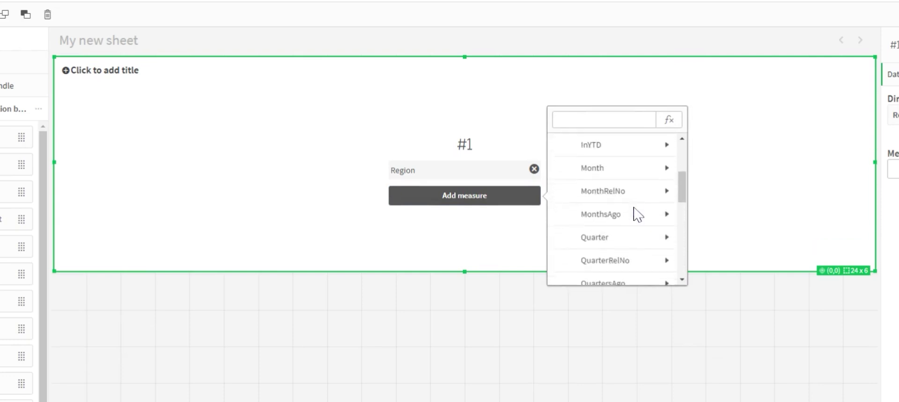
scroll(634, 213, "down", 10)
left_click(622, 209)
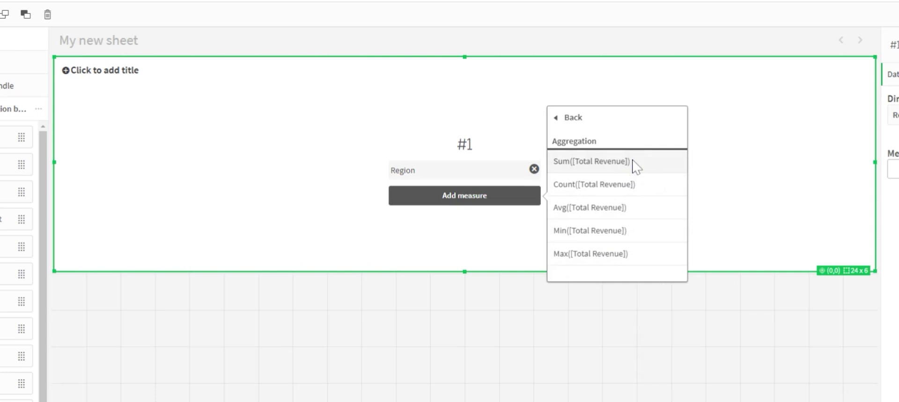
left_click(635, 163)
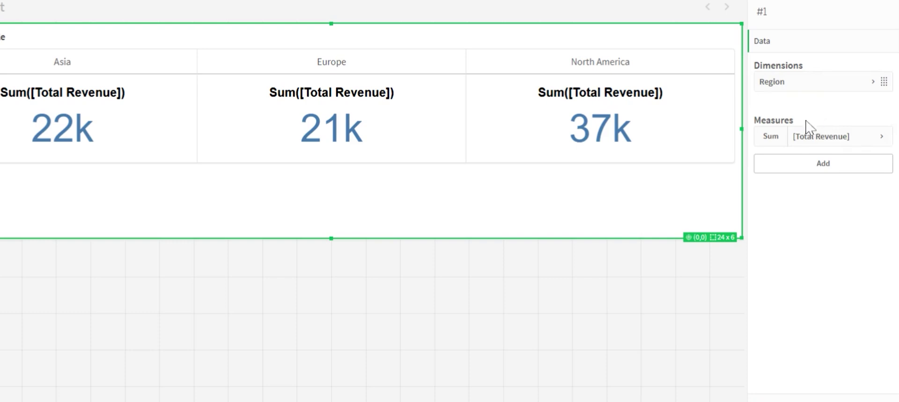
Step: Label the total revenue measure Sales
left_click(819, 140)
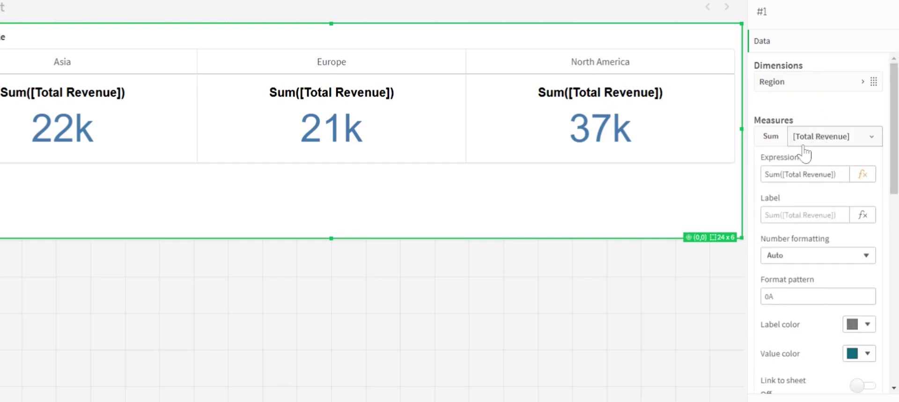
left_click(804, 214)
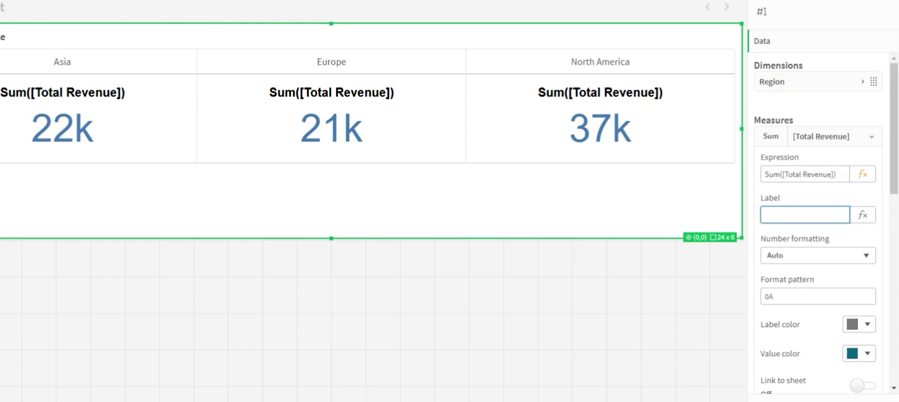
type("Sales")
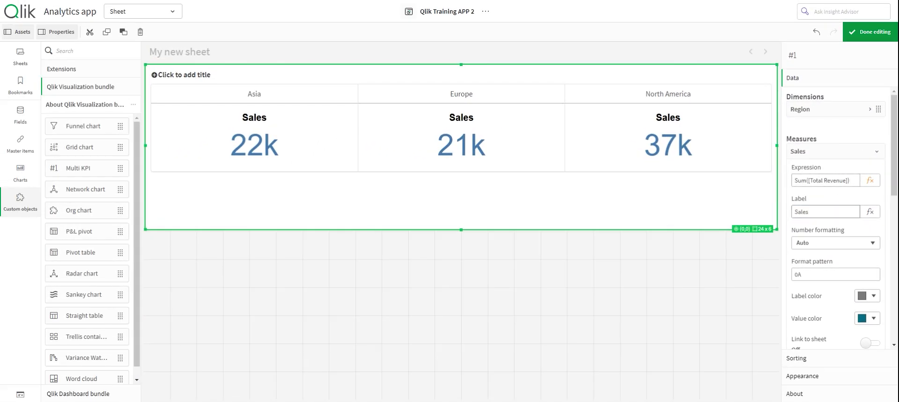
Step: Try the Number format with the 1,000 pattern on the Sales measure, and return its number formatting to Auto
left_click(848, 242)
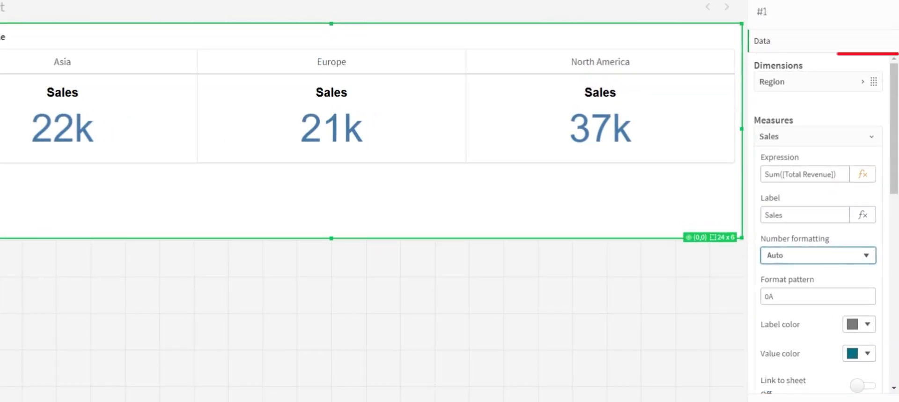
left_click(830, 276)
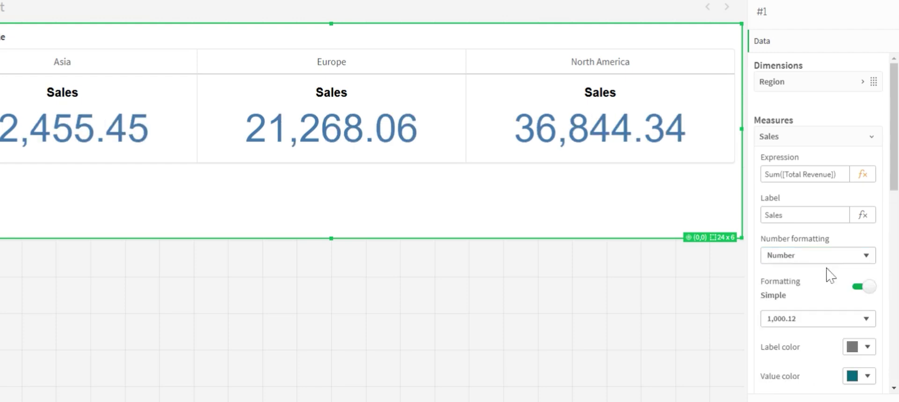
left_click(816, 328)
left_click(819, 338)
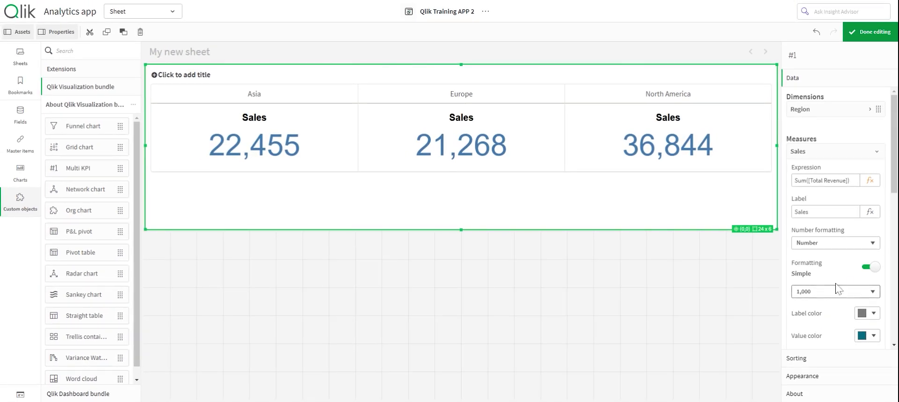
left_click(855, 251)
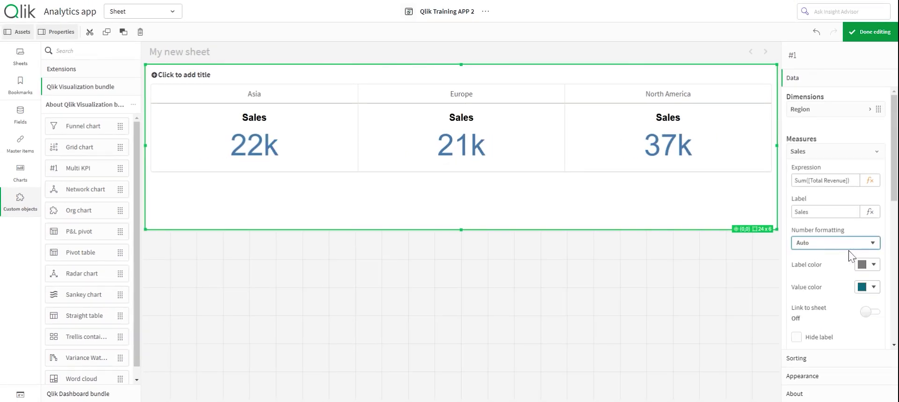
Step: Try lighter label colors for the Sales measure and settle on black (#000000)
scroll(855, 251, "down", 2)
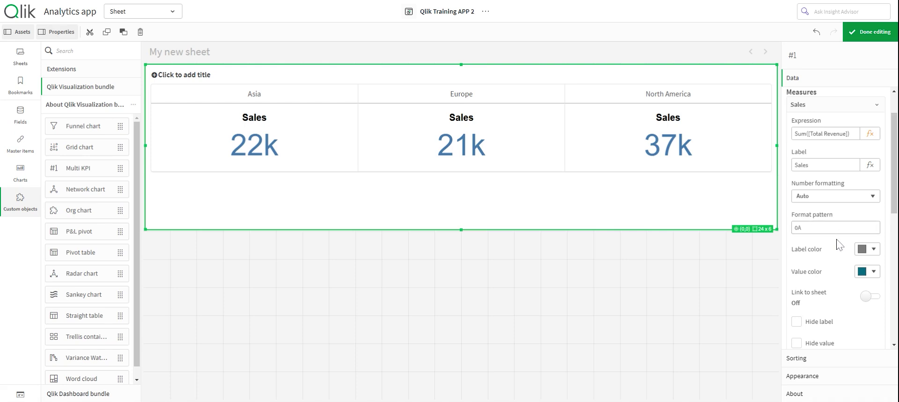
left_click(869, 255)
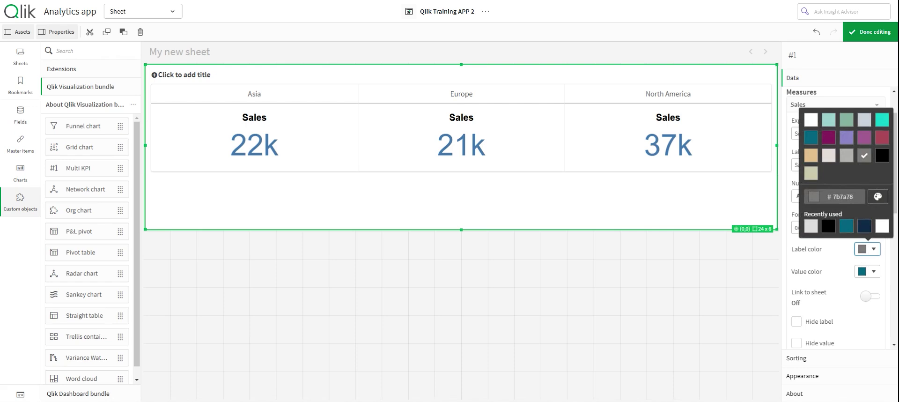
left_click(846, 156)
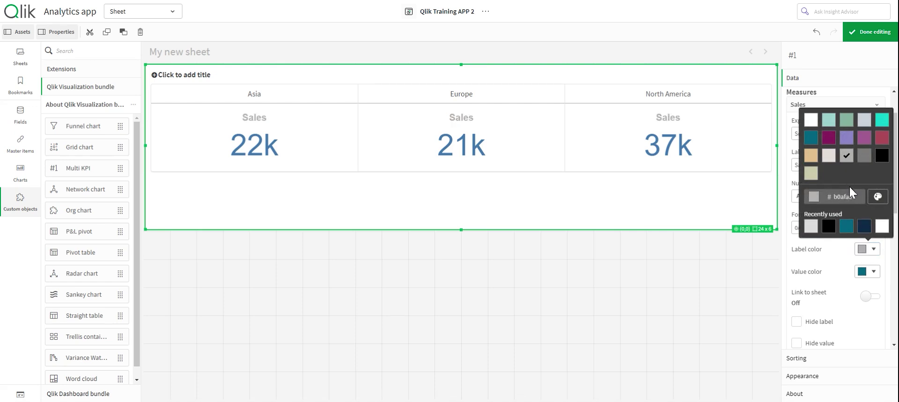
left_click(813, 156)
left_click(881, 155)
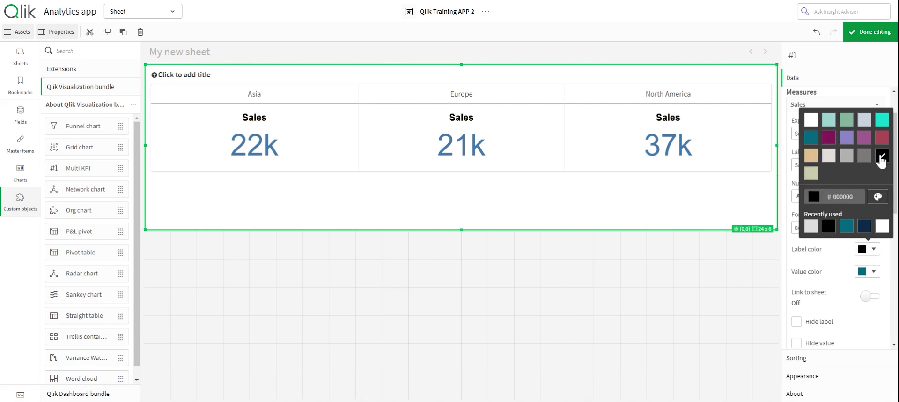
left_click(867, 248)
Step: Try several purple shades for the Sales value color and settle on black (#000000)
left_click(868, 271)
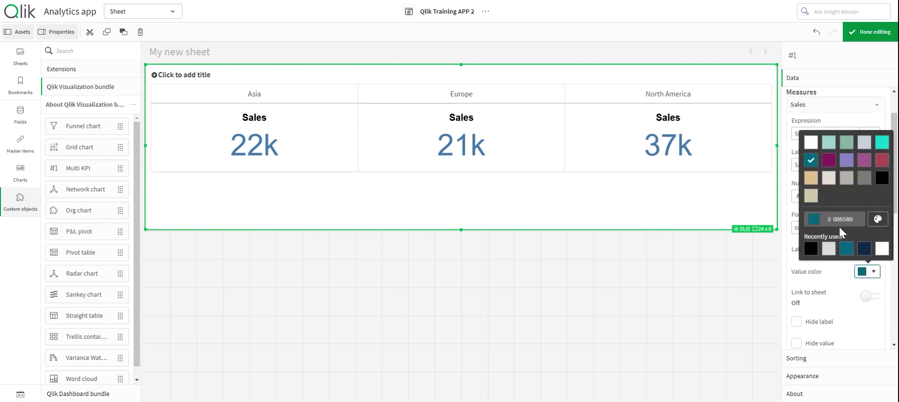
left_click(828, 178)
left_click(829, 160)
left_click(846, 160)
left_click(863, 160)
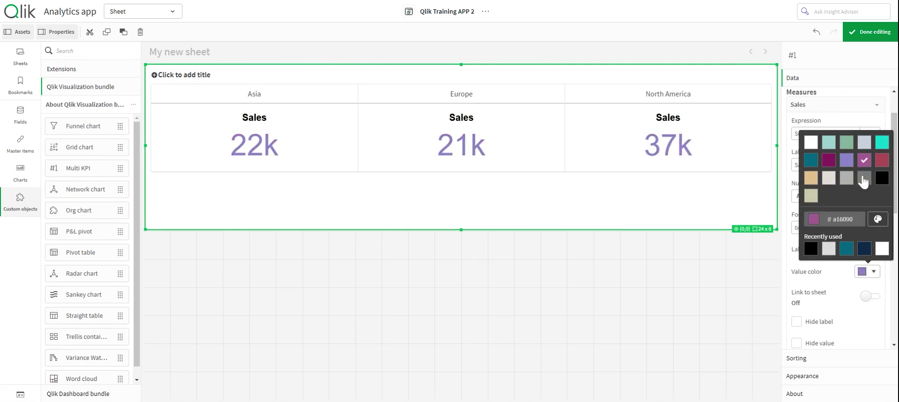
left_click(881, 179)
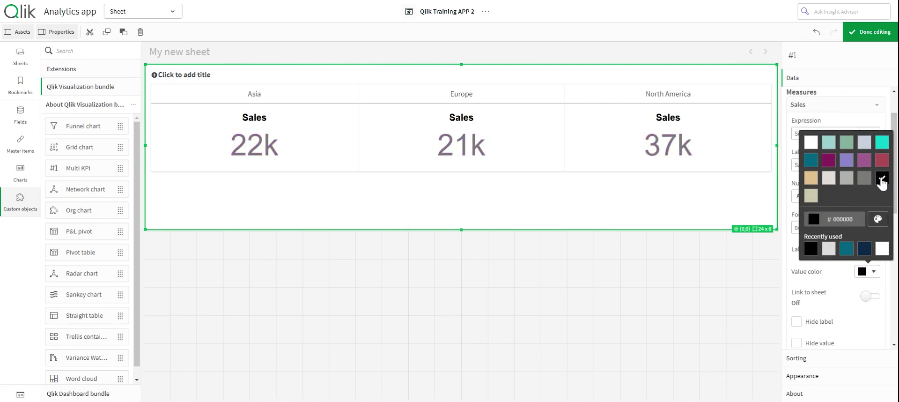
left_click(848, 290)
Step: Try left and right alignment for the Sales measure, and return it to centered
scroll(843, 262, "down", 5)
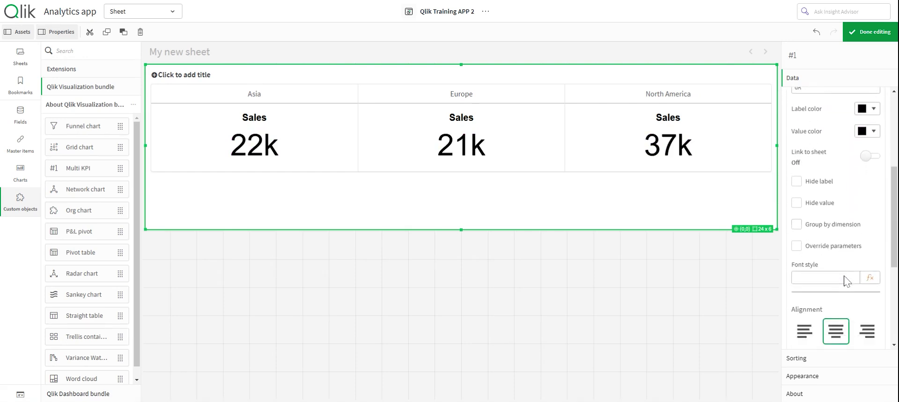
left_click(811, 242)
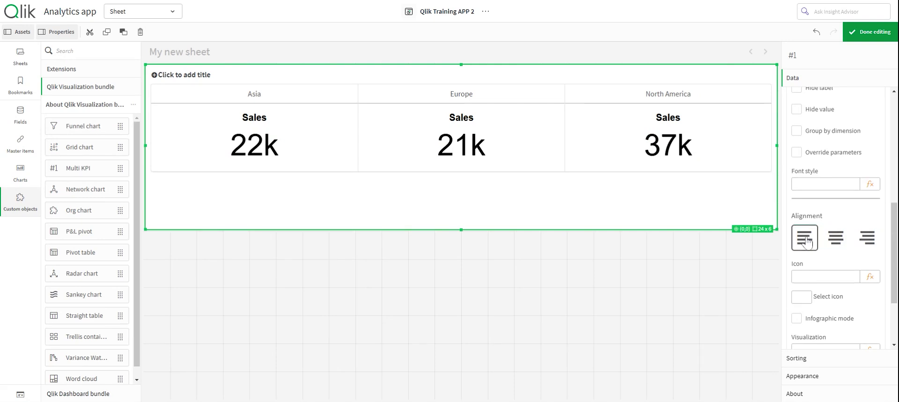
left_click(834, 239)
left_click(864, 241)
left_click(835, 239)
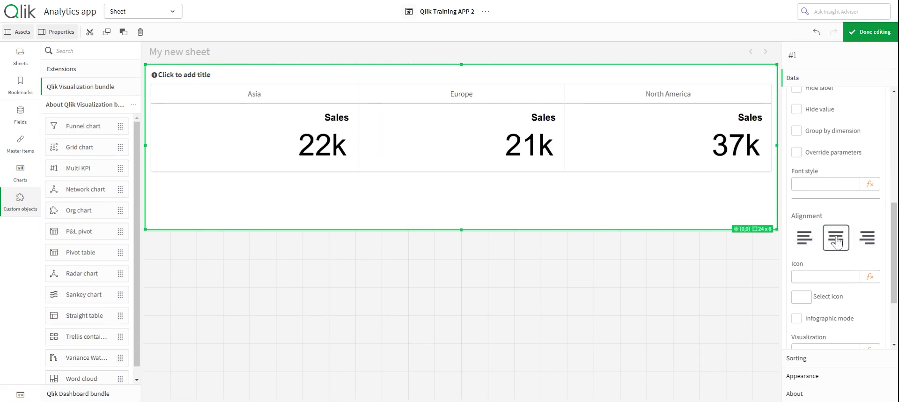
Step: Add the line-chart icon to the Sales measure, try the Value, Icon order, and return to Icon, Value
scroll(833, 225, "down", 2)
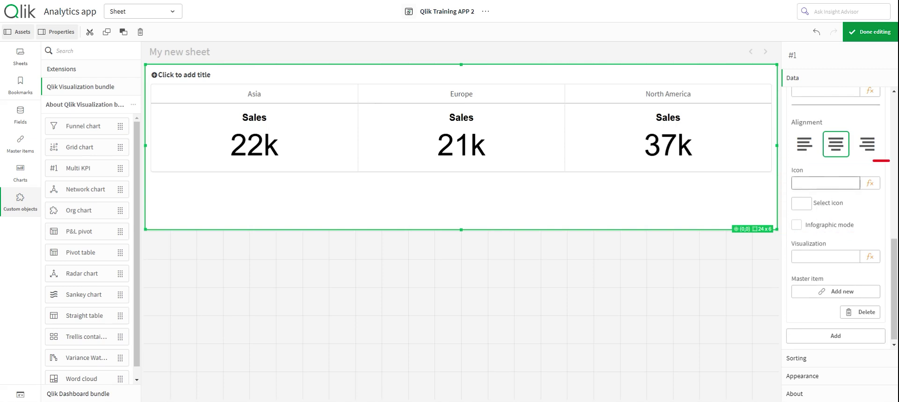
left_click(806, 206)
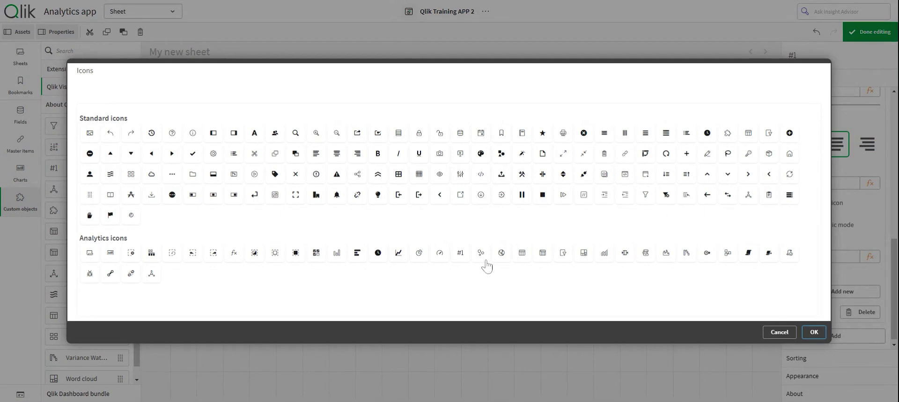
left_click(398, 255)
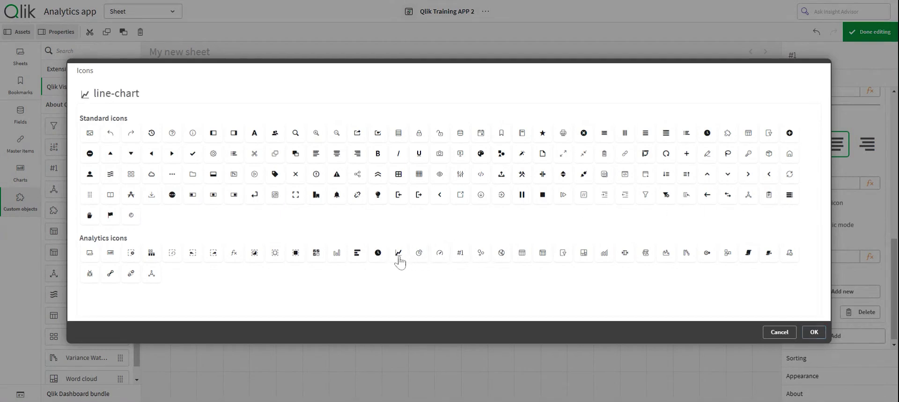
left_click(806, 332)
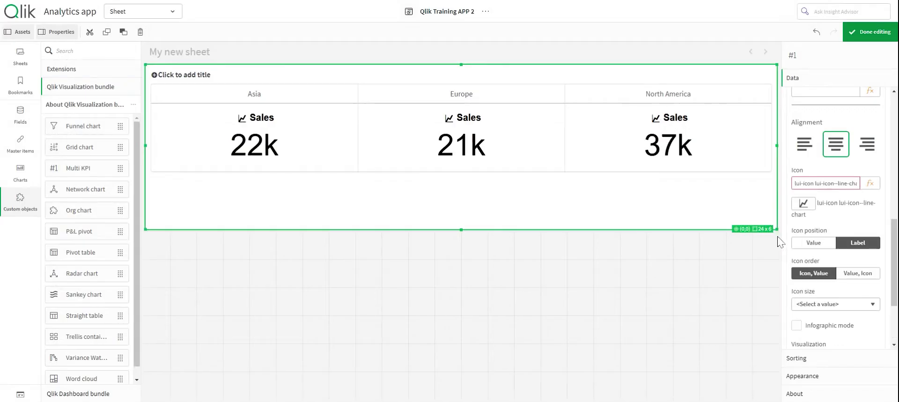
left_click(866, 276)
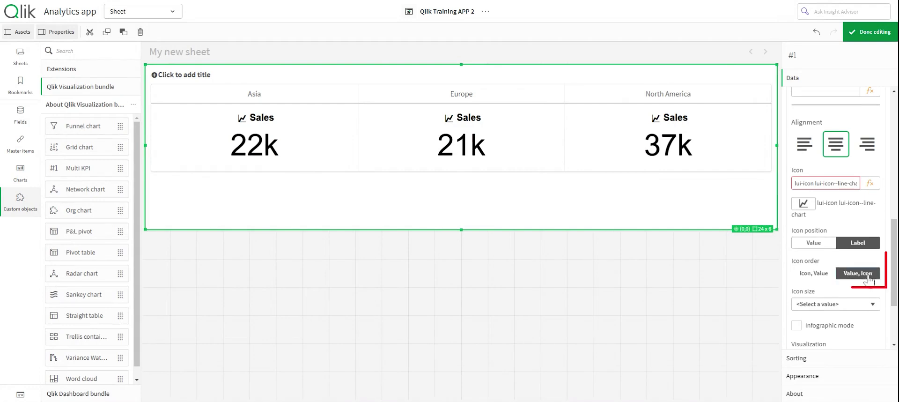
left_click(822, 274)
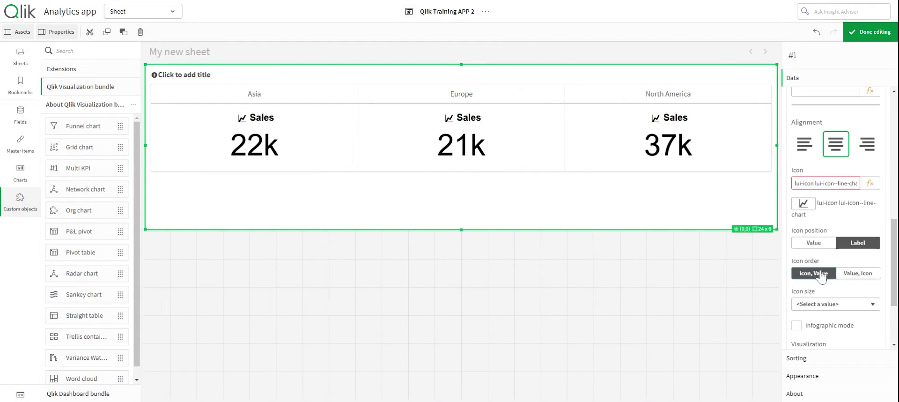
Step: Try the Normal and Large icon sizes for the Sales measure and settle on Small
scroll(822, 276, "down", 2)
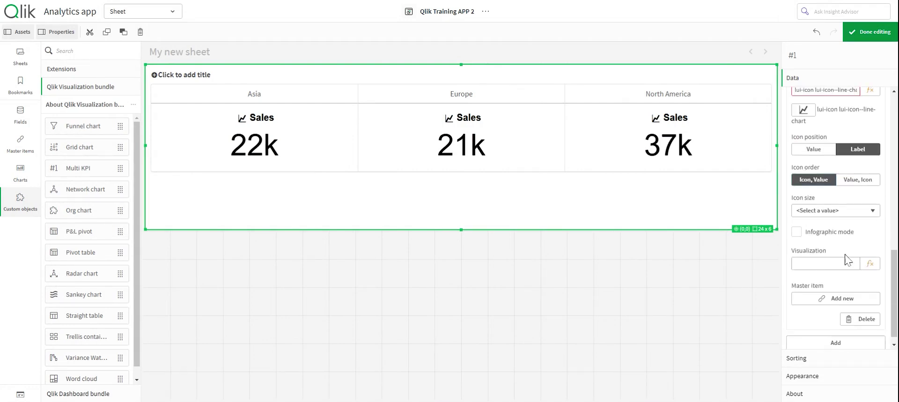
left_click(851, 221)
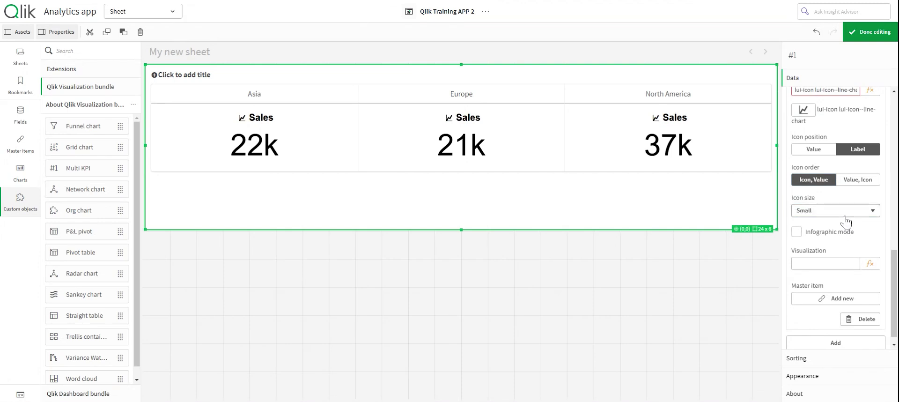
key("Down")
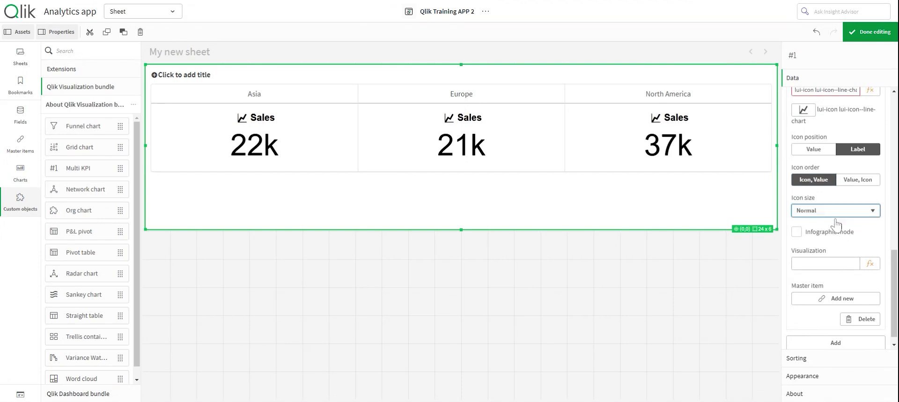
key("Down")
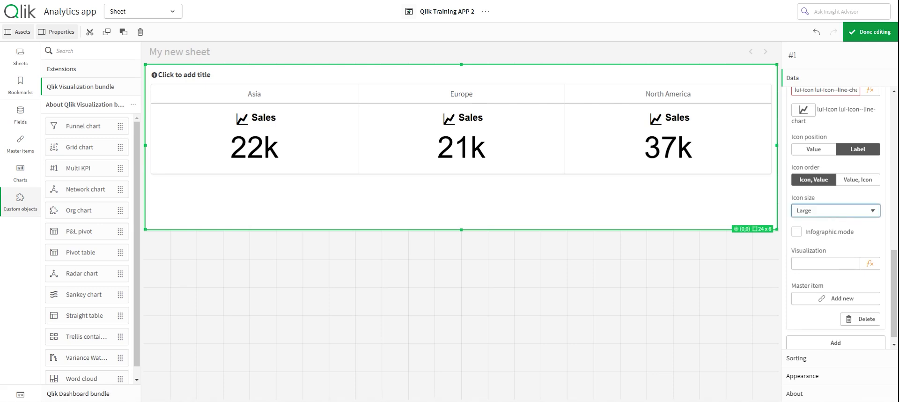
key("Up")
key("Up")
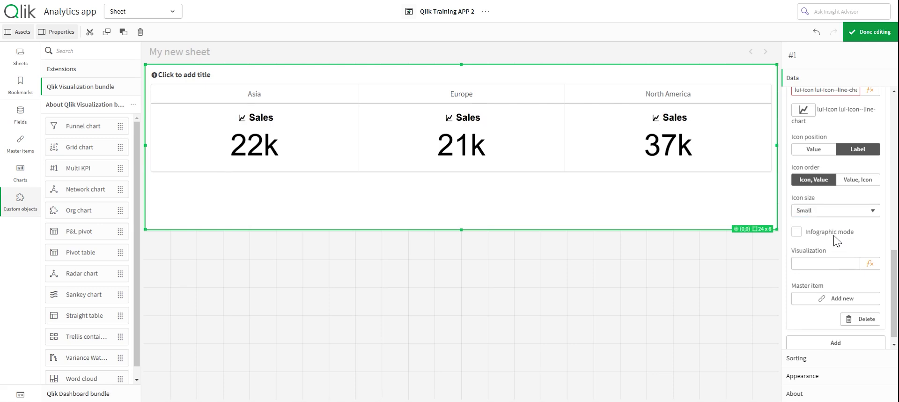
Step: Move the Sales measure above Region in the Multi KPI's sorting order
scroll(856, 217, "down", 1)
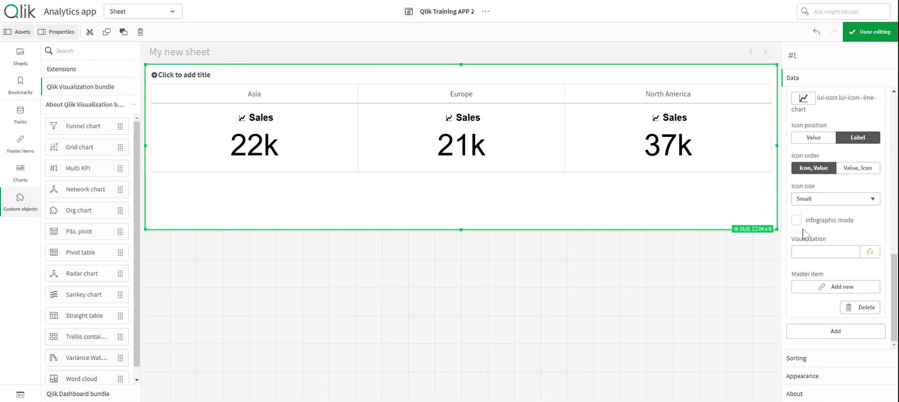
scroll(802, 232, "up", 1)
scroll(802, 232, "down", 1)
left_click(816, 358)
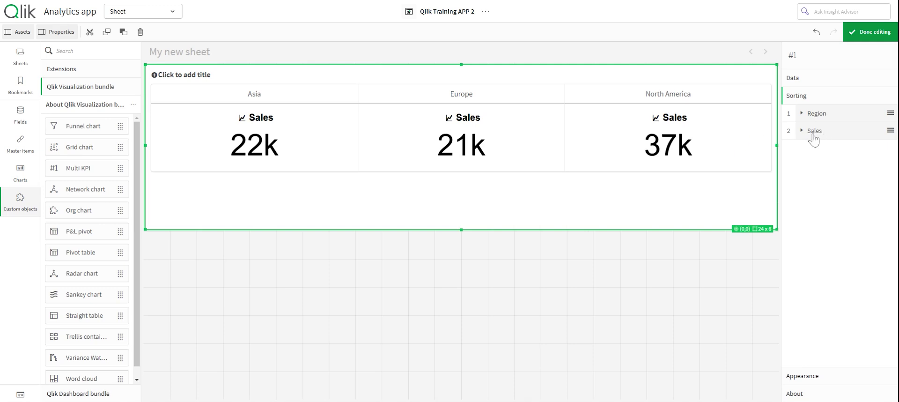
left_click_drag(817, 134, 825, 114)
Step: Turn off the display of titles for the Multi KPI object
left_click(805, 80)
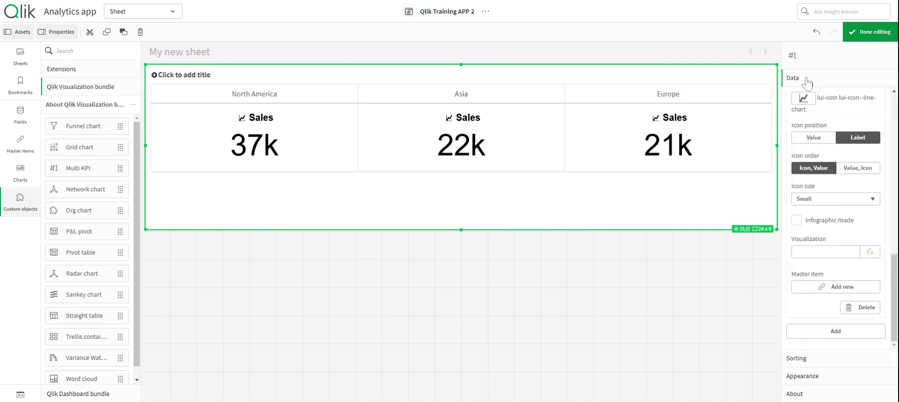
left_click(815, 375)
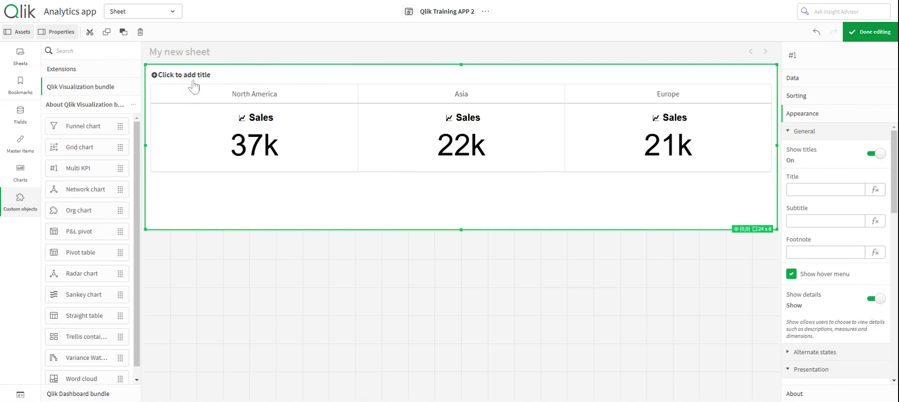
left_click(873, 155)
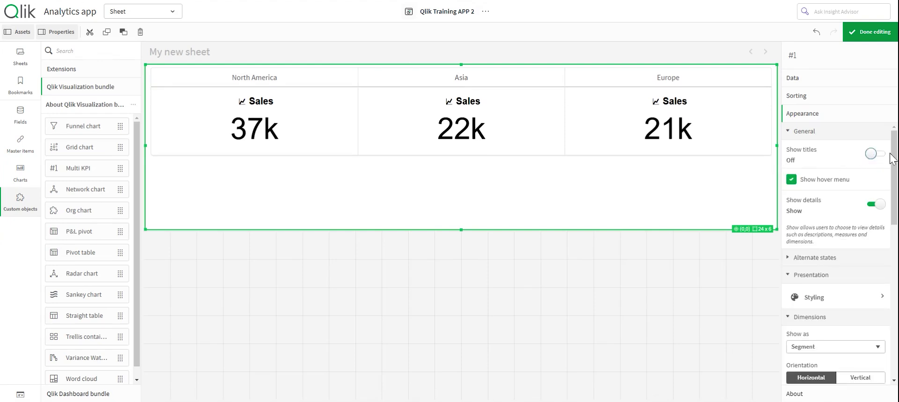
Step: Style the Multi KPI's border with a 2px outline in black (#000000)
scroll(843, 173, "down", 1)
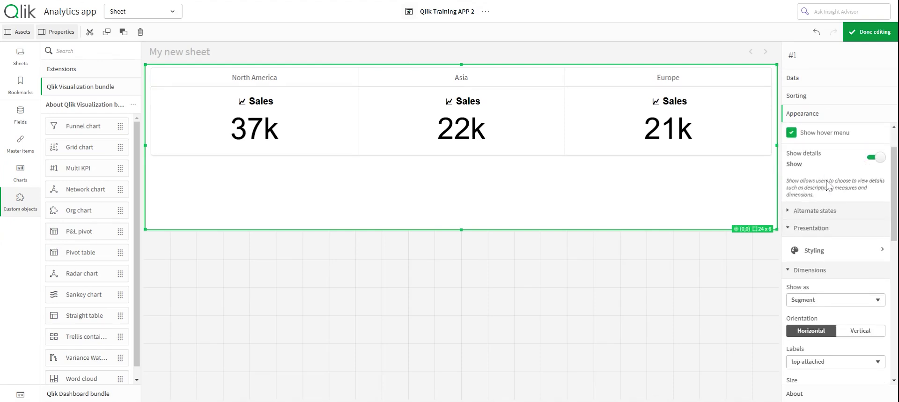
scroll(821, 232, "down", 2)
scroll(832, 203, "up", 2)
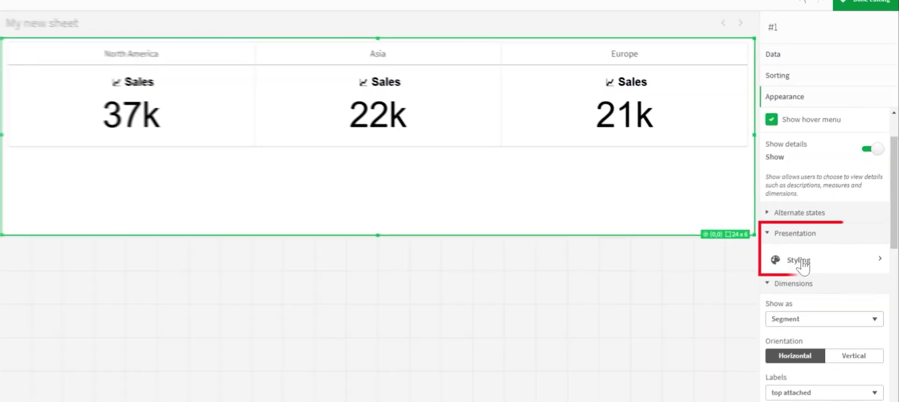
left_click(793, 265)
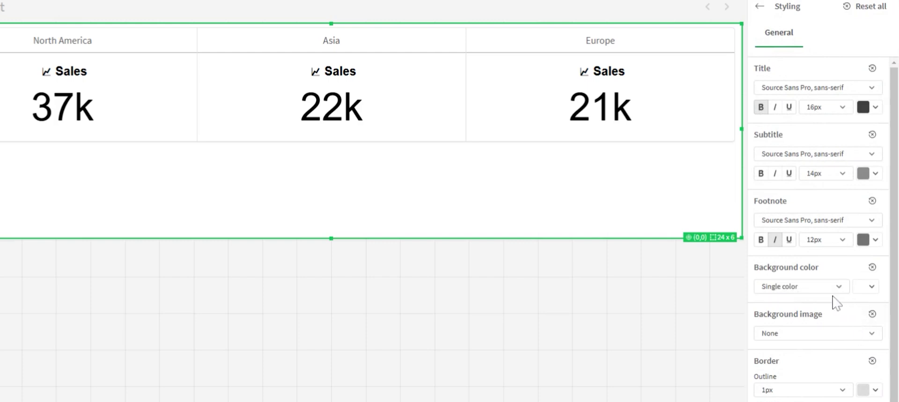
left_click(842, 389)
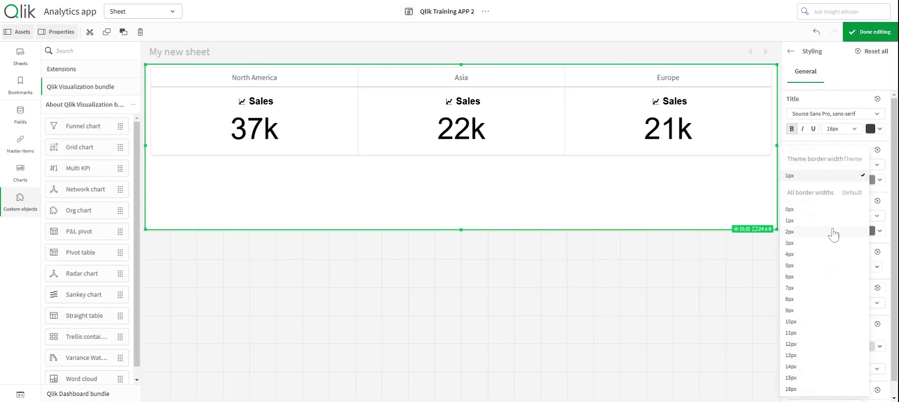
left_click(832, 241)
left_click(879, 346)
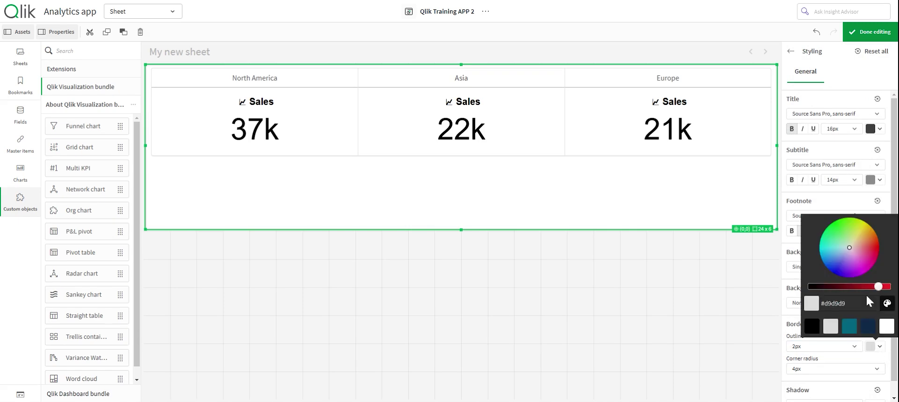
left_click(816, 330)
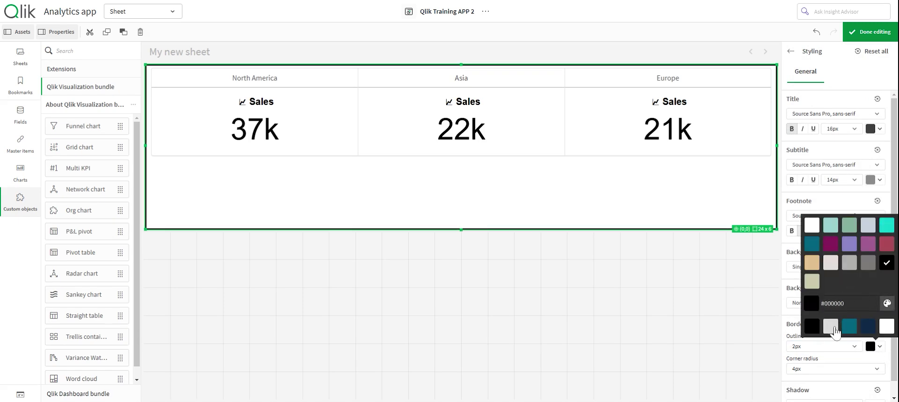
Step: Preview the sheet outside edit mode, resume editing, and look through the Multi KPI's appearance settings
left_click(872, 32)
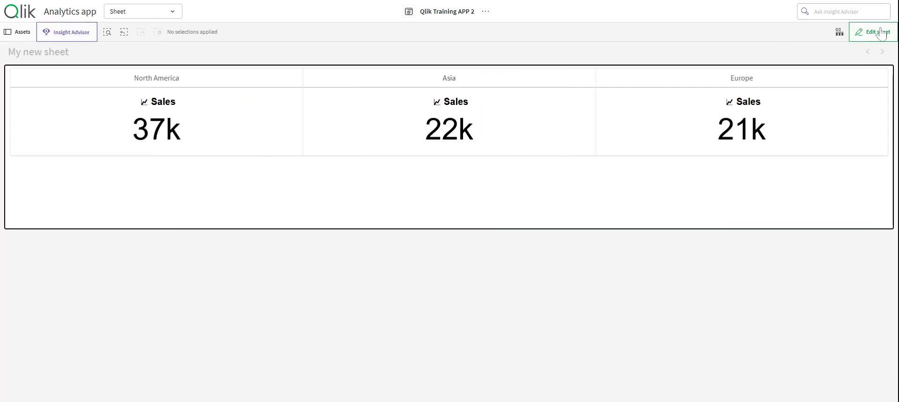
left_click(881, 33)
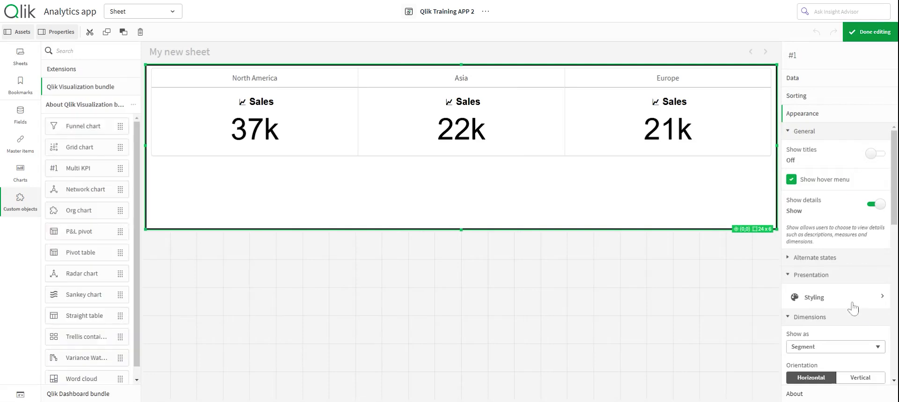
scroll(843, 318, "down", 5)
scroll(838, 211, "up", 2)
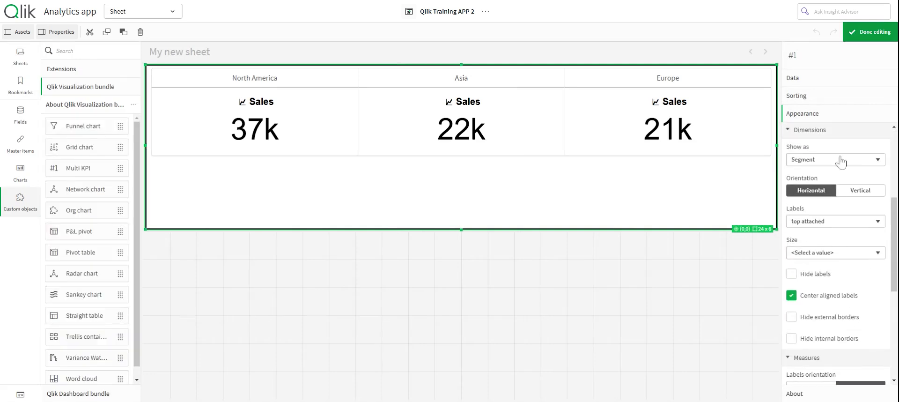
scroll(830, 216, "down", 3)
scroll(826, 234, "down", 2)
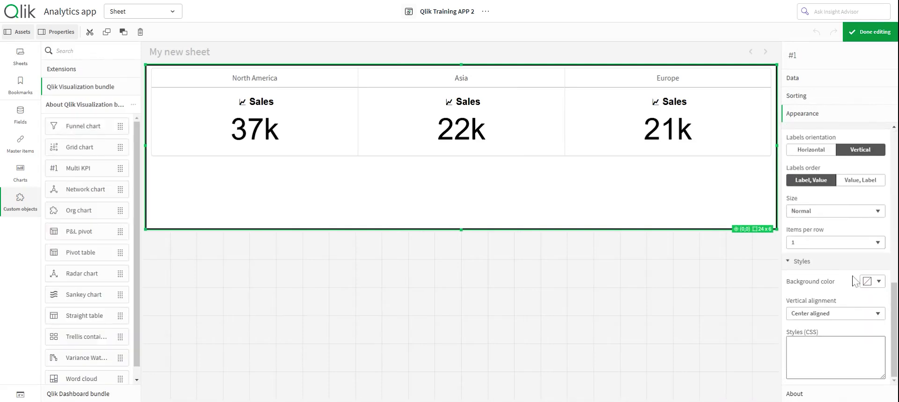
scroll(851, 276, "up", 5)
scroll(856, 265, "up", 3)
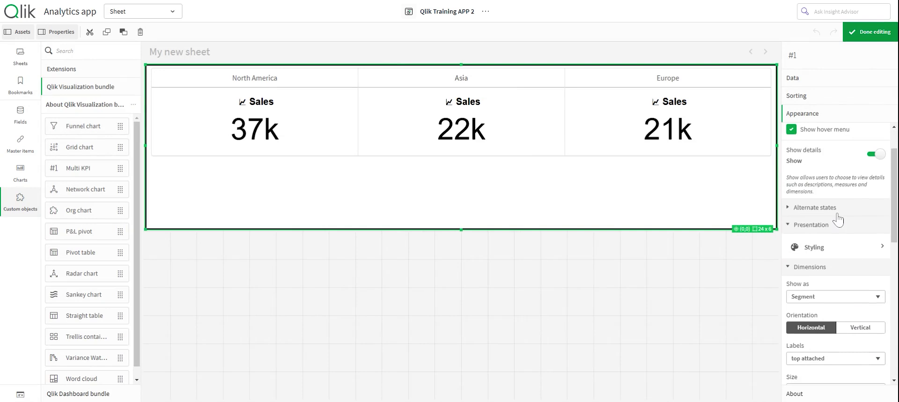
Step: Set the Multi KPI's border outline to 0px and leave its styling settings
left_click(831, 244)
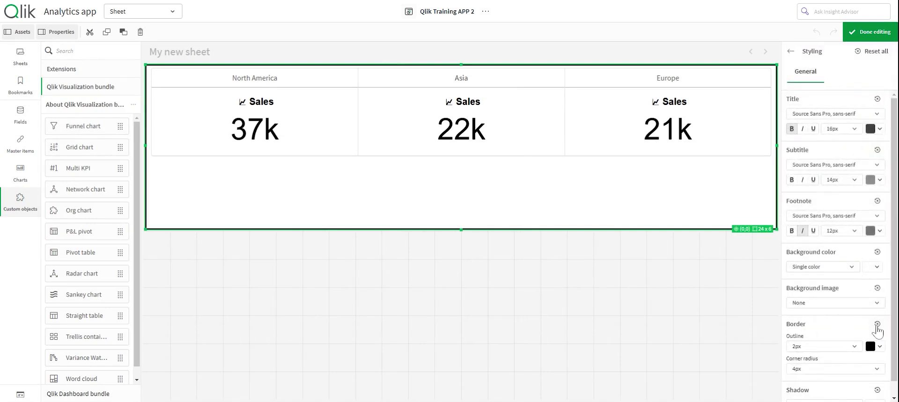
left_click(871, 347)
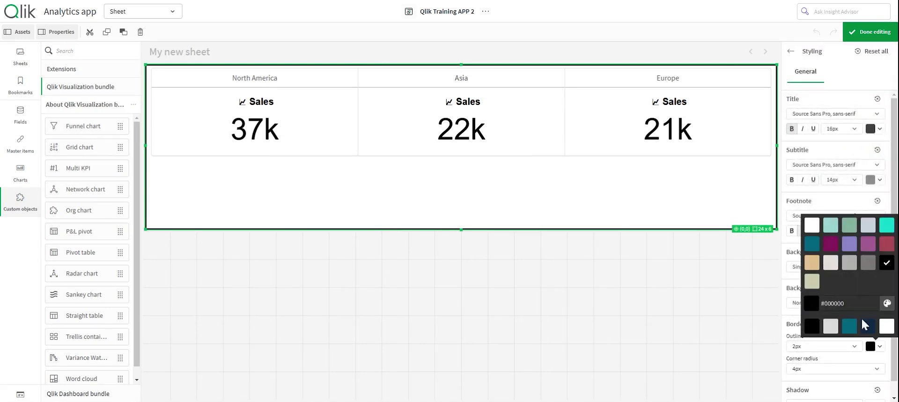
left_click(859, 362)
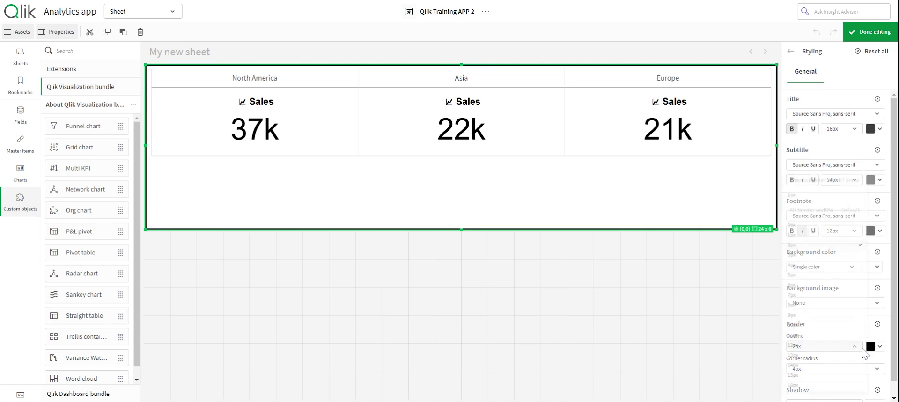
left_click(852, 346)
left_click(803, 211)
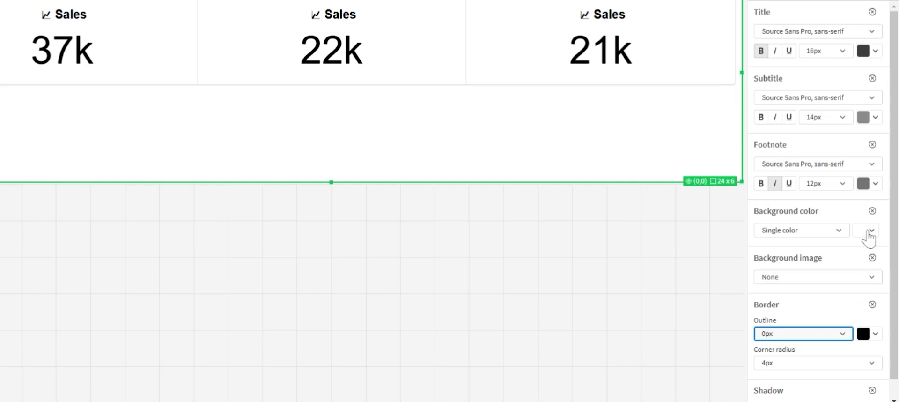
scroll(826, 236, "down", 1)
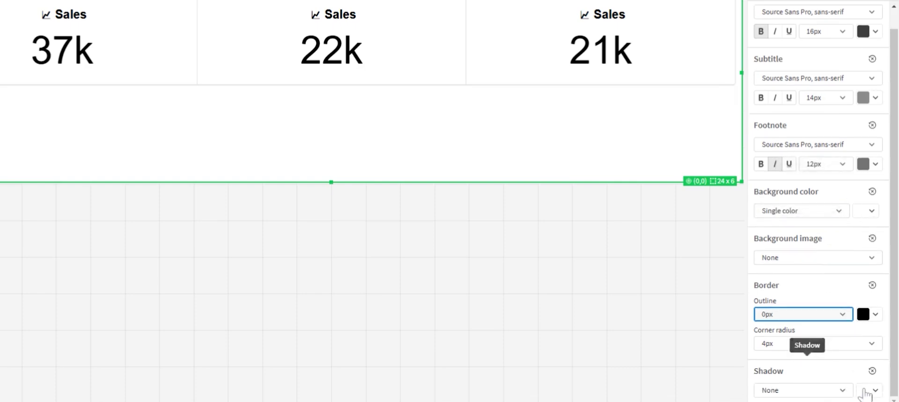
left_click(758, 19)
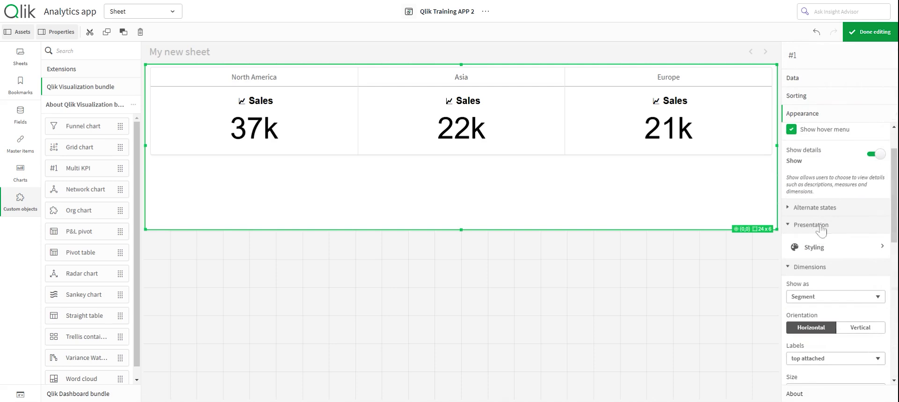
Step: Try showing the Multi KPI's dimensions as Card, and return them to Segment
left_click(821, 225)
scroll(823, 253, "down", 3)
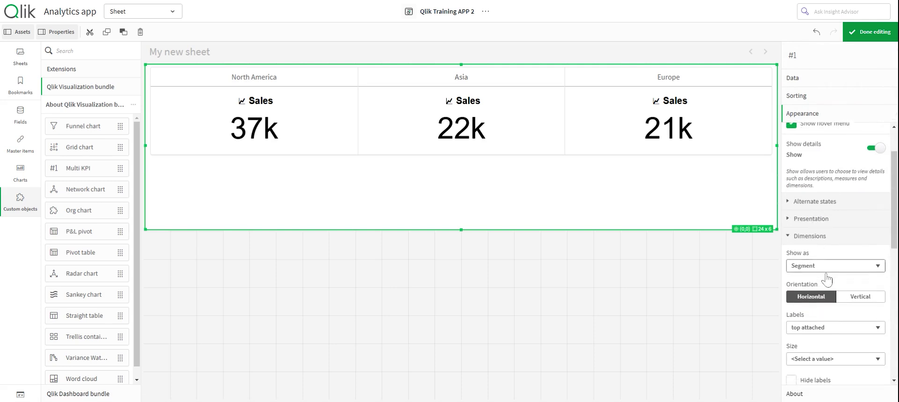
left_click(809, 133)
left_click(812, 134)
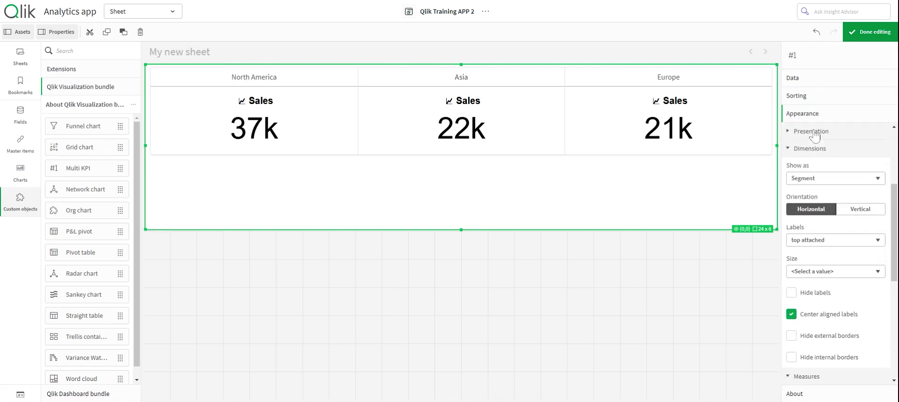
left_click(827, 186)
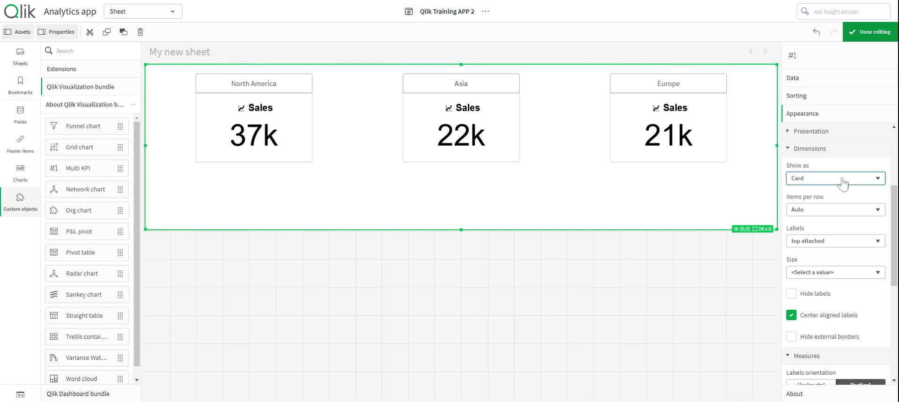
left_click(841, 187)
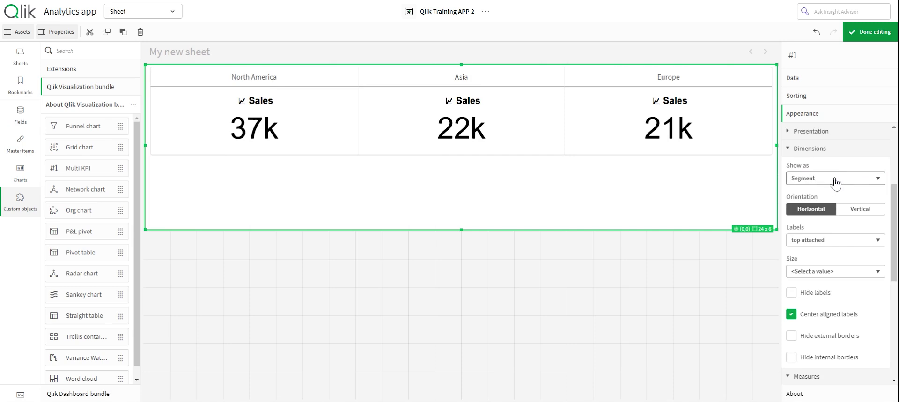
Step: Try the Vertical dimension orientation, shorten the Multi KPI object to 24 x 4 grid cells, and return to Horizontal
left_click(855, 212)
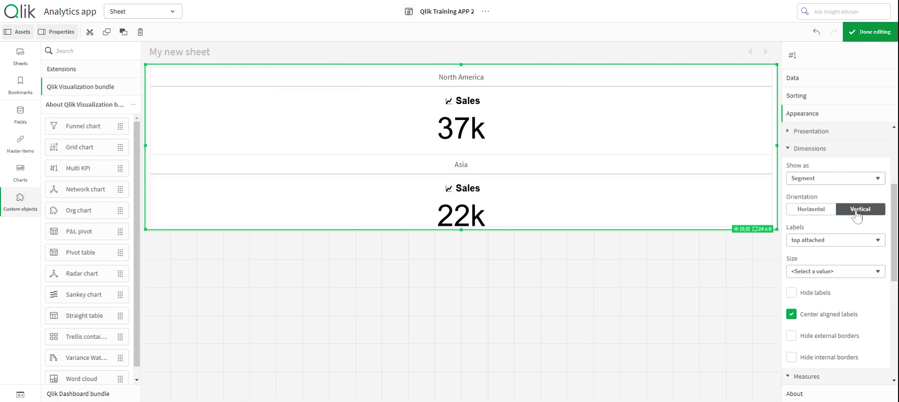
left_click_drag(464, 229, 467, 186)
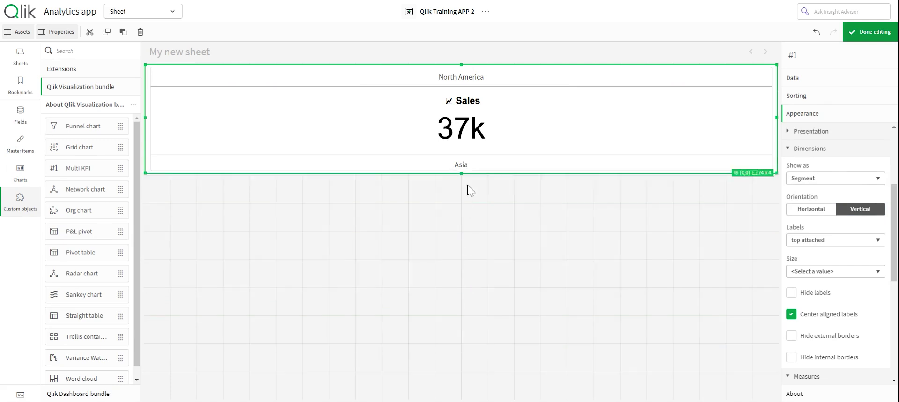
left_click(822, 213)
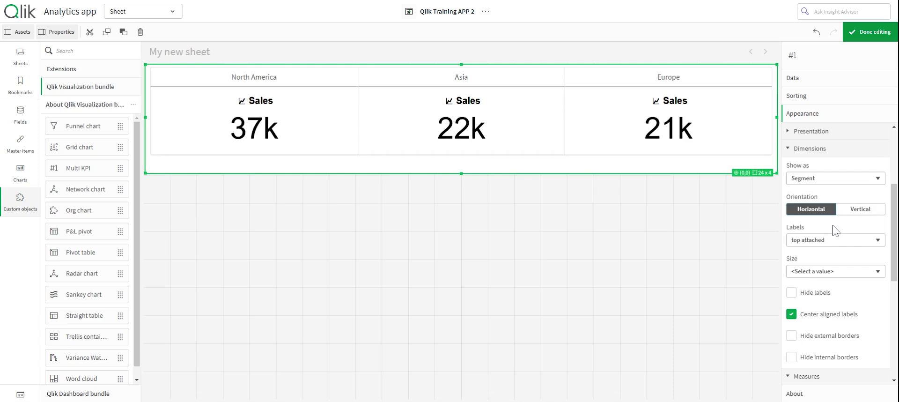
Step: Set the position of the dimension labels to bottom attached
left_click(834, 239)
left_click(837, 252)
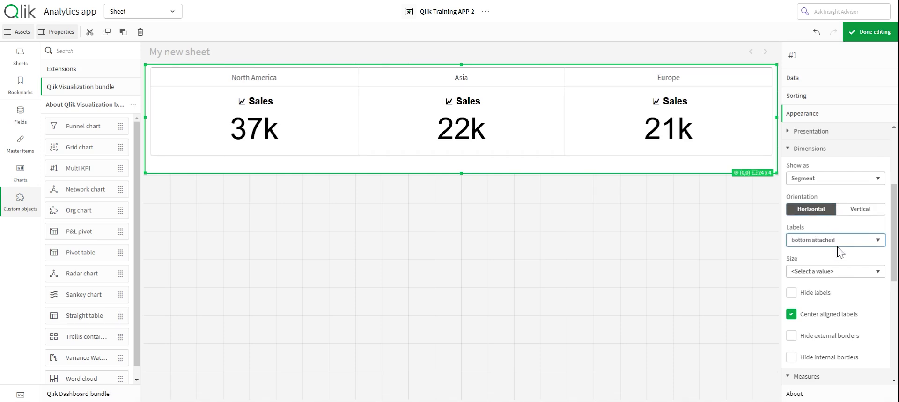
Step: Set the dimension labels to top attached and hide the Multi KPI's external and internal borders
key("Up")
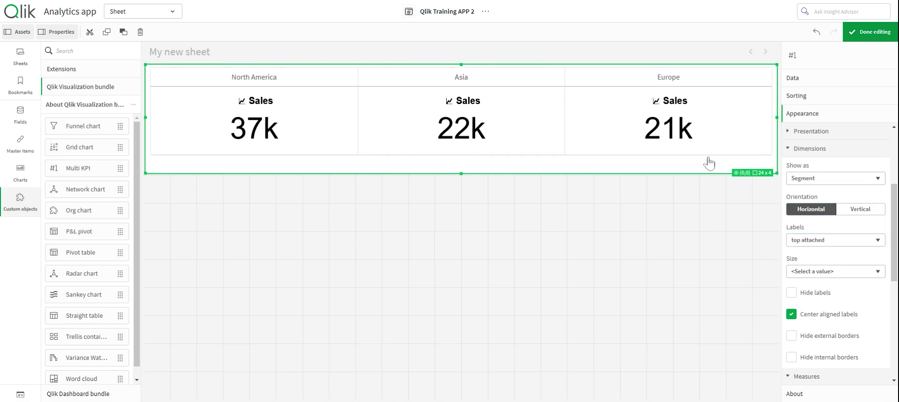
scroll(833, 234, "down", 2)
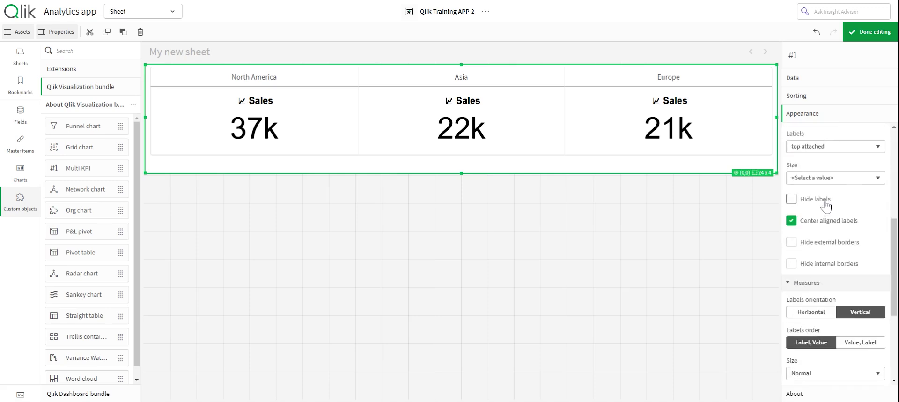
left_click(825, 205)
left_click(843, 249)
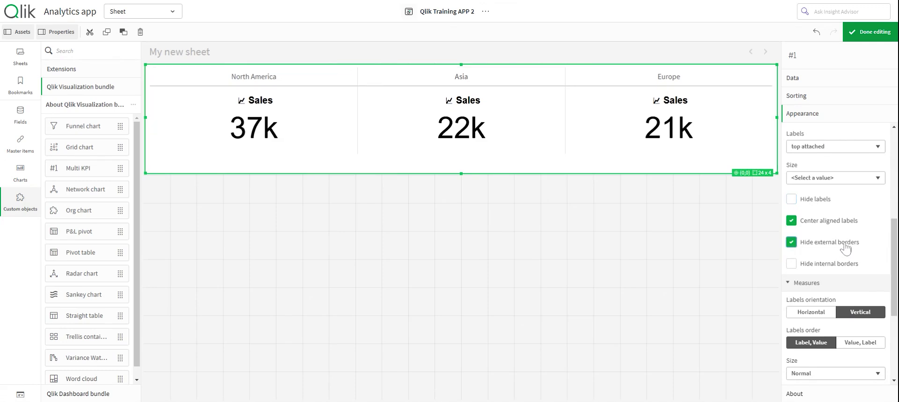
left_click(848, 265)
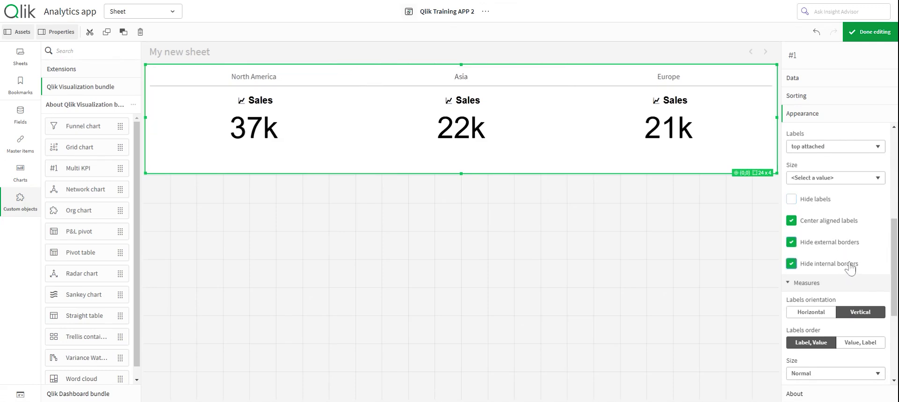
left_click(854, 251)
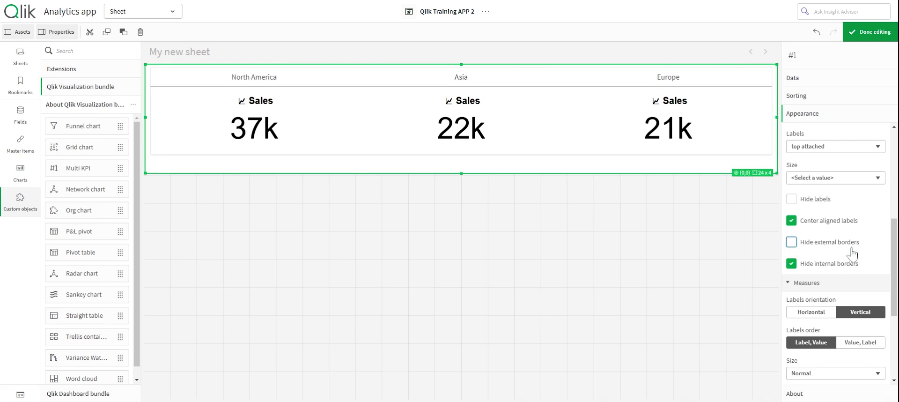
left_click(850, 247)
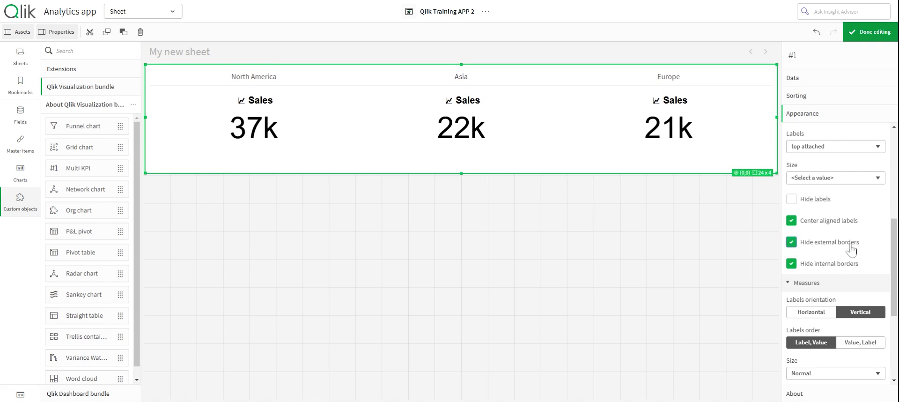
Step: Add a second measure with the expression ='Drag and Drop' below the Sales measure of the Multi KPI
scroll(838, 248, "down", 1)
left_click(823, 80)
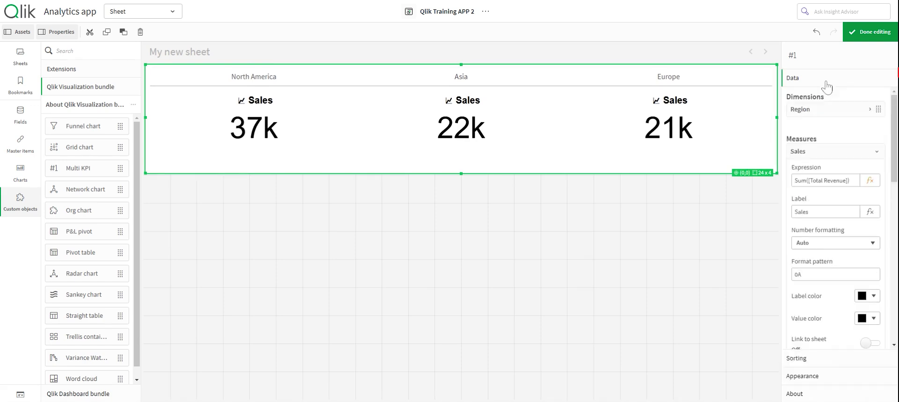
left_click(846, 152)
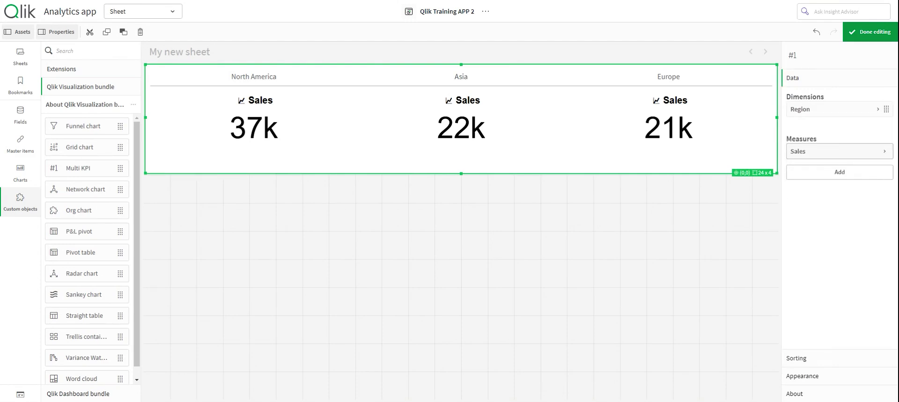
left_click(846, 170)
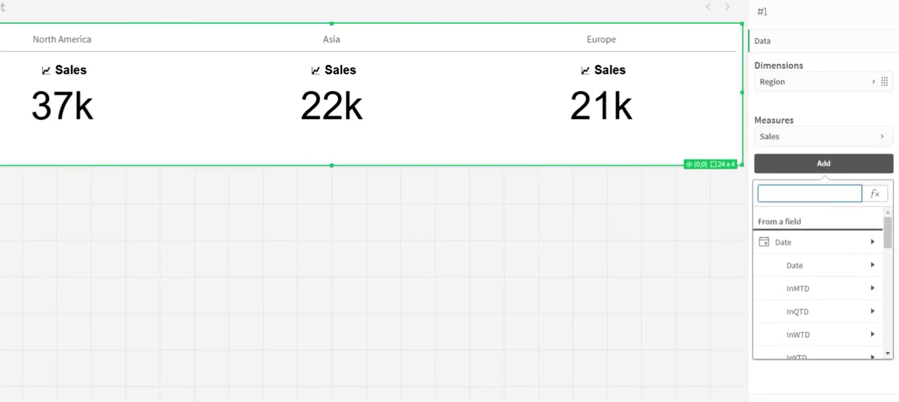
type("='Drag and Drop")
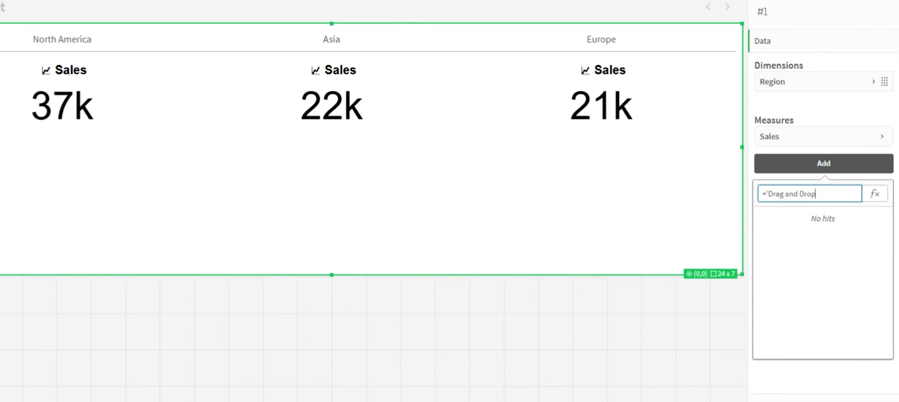
type("'")
key("Return")
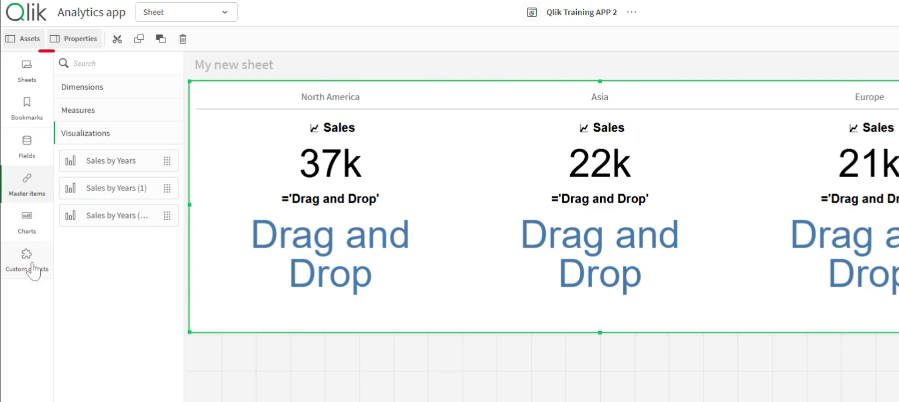
Step: Place the master visualization Sales by Years (1) (1) in North America's Drag and Drop area of the Multi KPI
left_click(31, 262)
left_click(31, 181)
left_click_drag(110, 220, 309, 265)
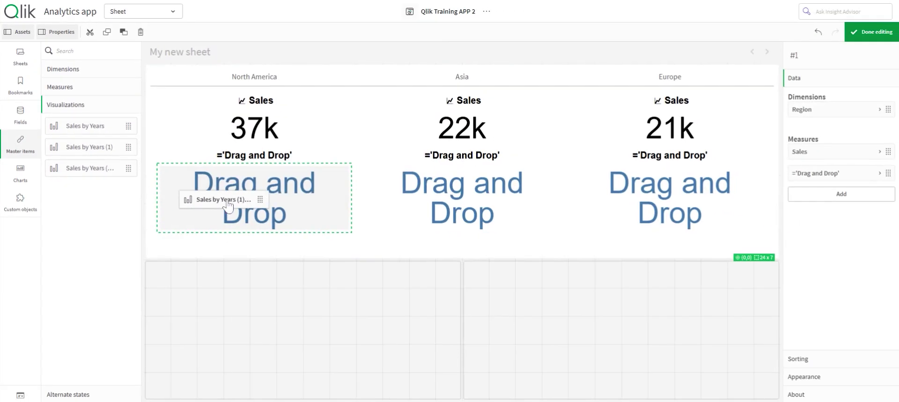
left_click_drag(237, 202, 238, 201)
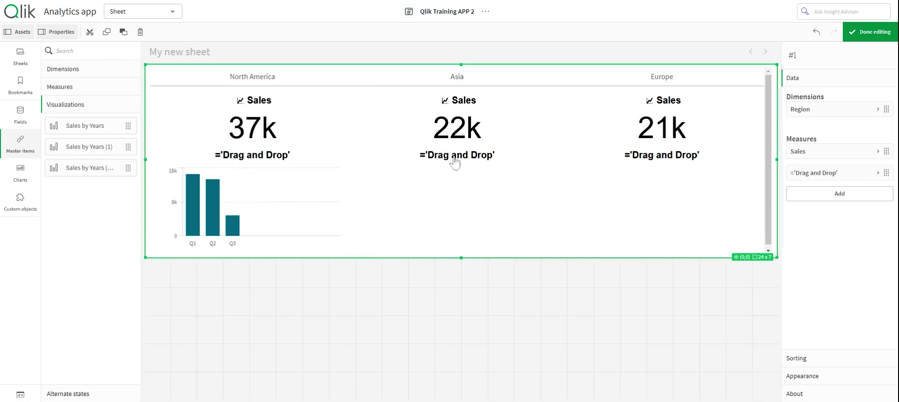
Step: Hide the label of the ='Drag and Drop' measure and finish editing the sheet
left_click(870, 172)
scroll(788, 248, "down", 3)
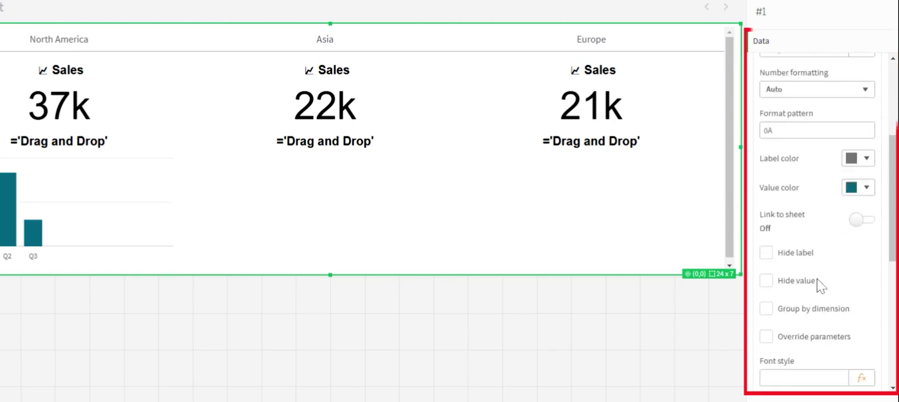
left_click(766, 143)
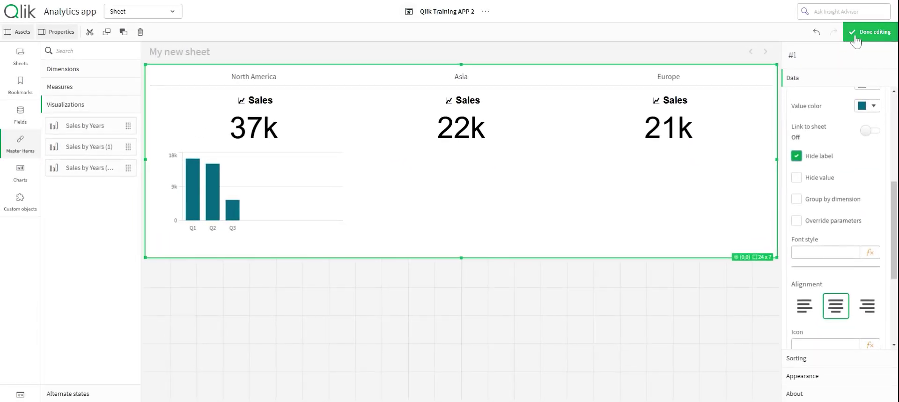
left_click(855, 37)
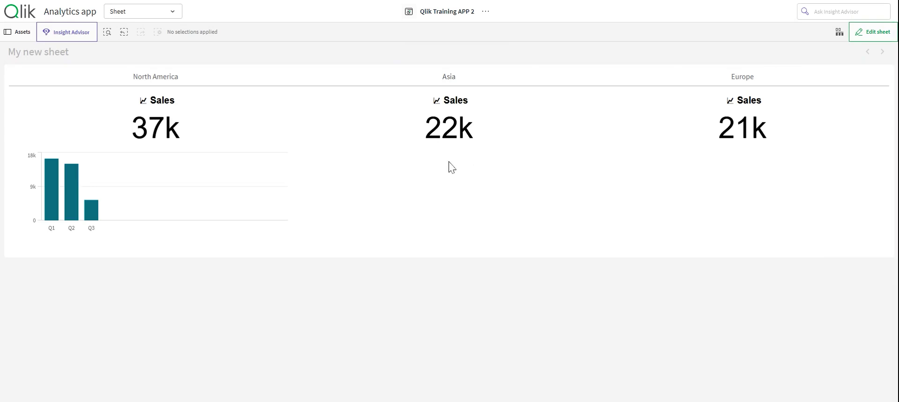
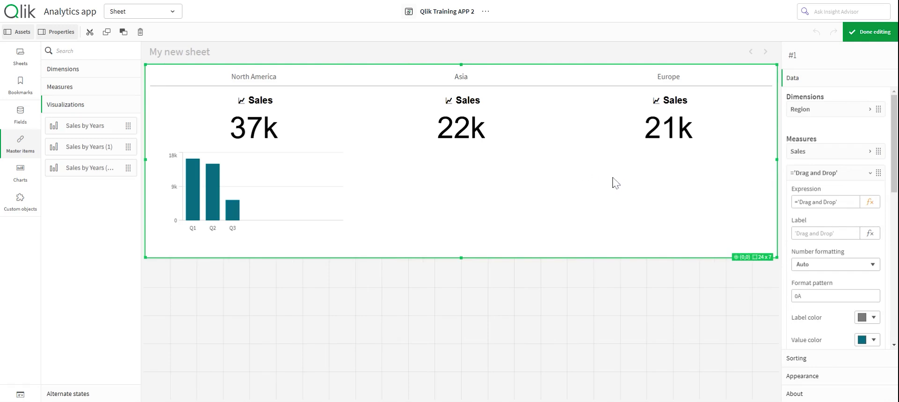
Step: Set the Multi KPI's background color to gray #d0d0d0 in its styles and finish editing the sheet
scroll(835, 217, "down", 3)
left_click(802, 376)
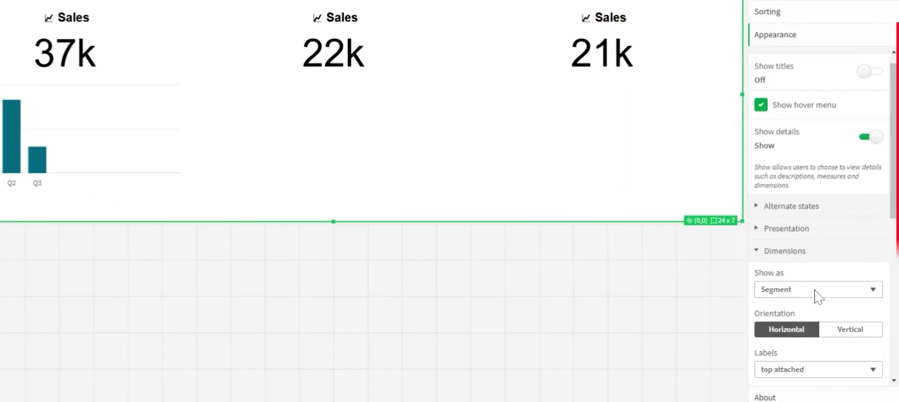
scroll(768, 287, "down", 7)
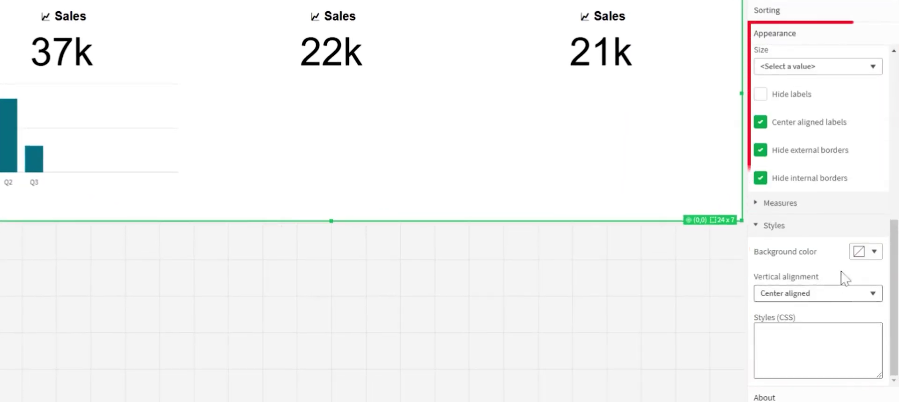
left_click(873, 252)
left_click(804, 227)
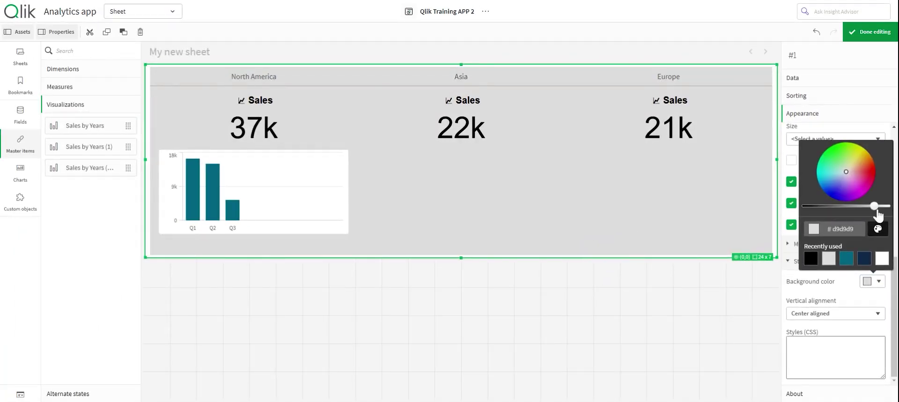
mouse_move(873, 210)
left_mouse_down()
mouse_move(862, 211)
mouse_move(871, 208)
left_mouse_up()
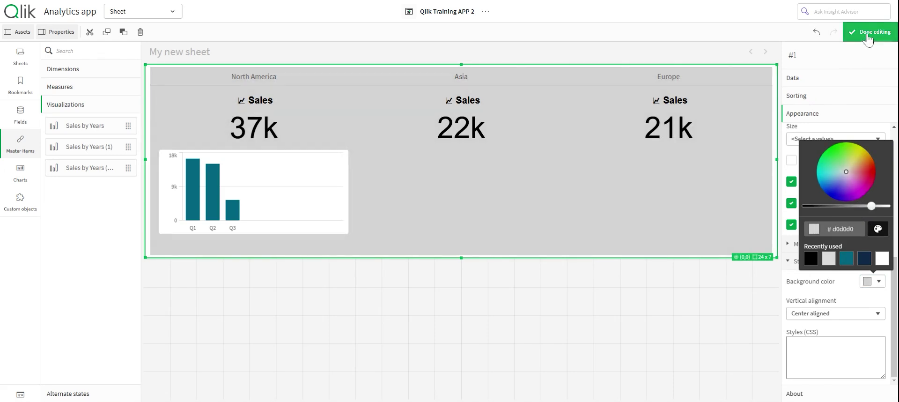
left_click(869, 32)
Step: Reopen the sheet for editing and open the master visualization Sales by Years (1) (1) for editing
left_click(866, 33)
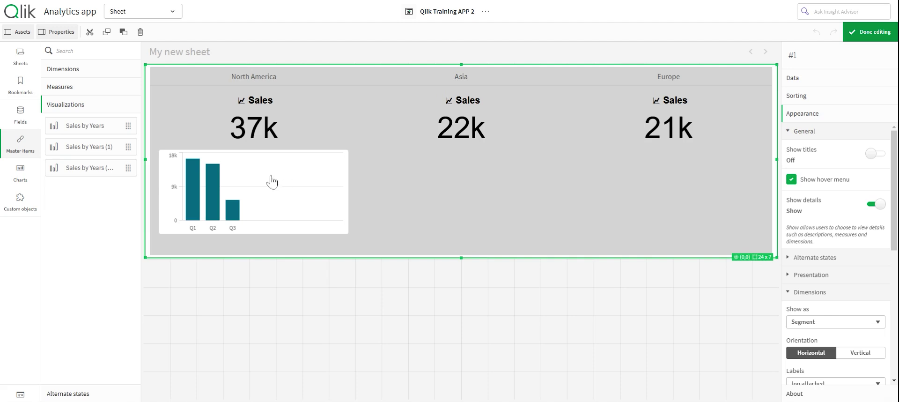
right_click(114, 168)
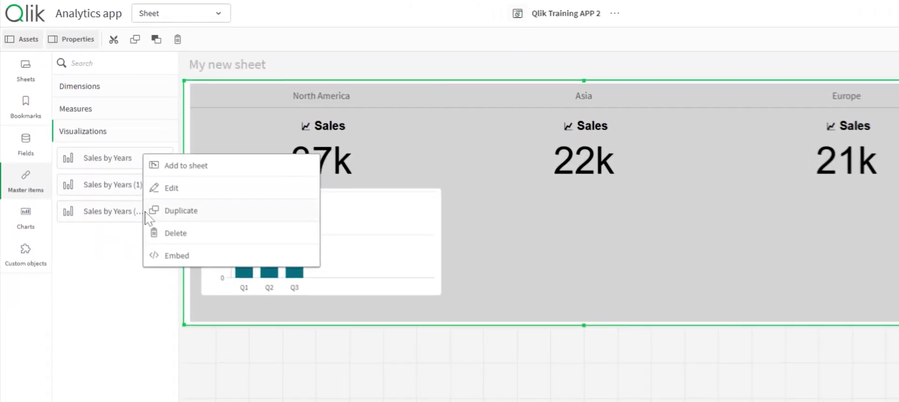
left_click(128, 221)
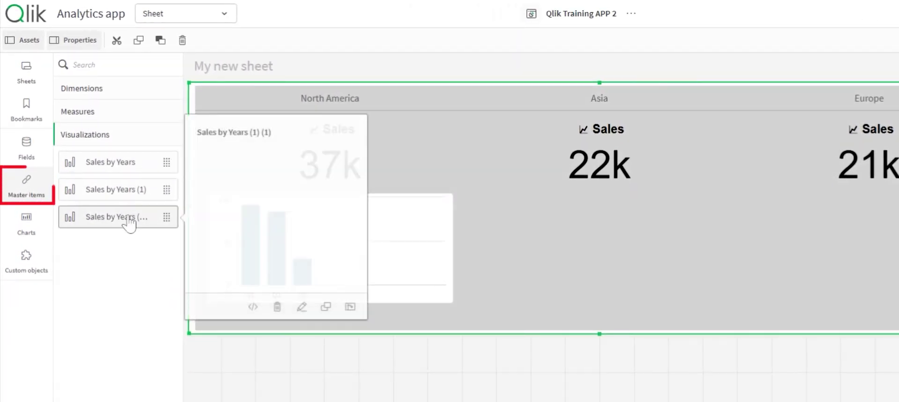
right_click(129, 224)
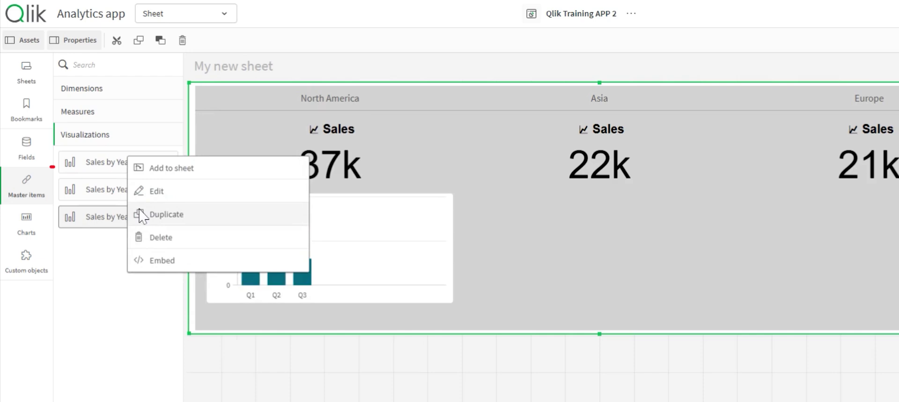
left_click(143, 191)
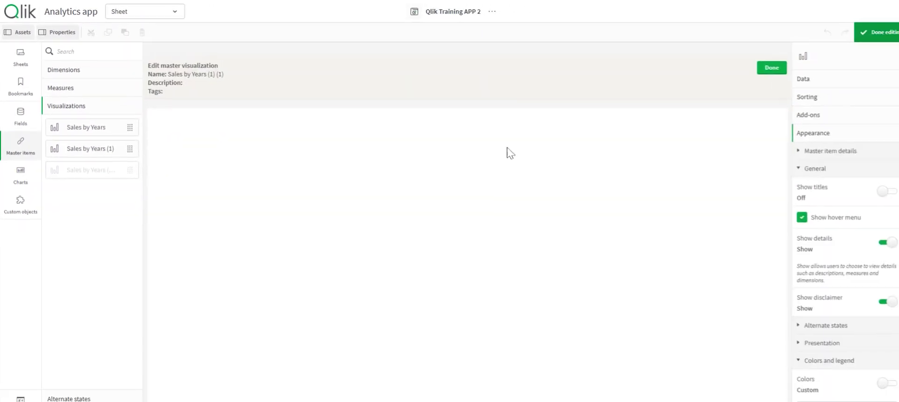
Step: Set the bar chart's background color to none in its presentation styling and finish editing
scroll(815, 259, "down", 5)
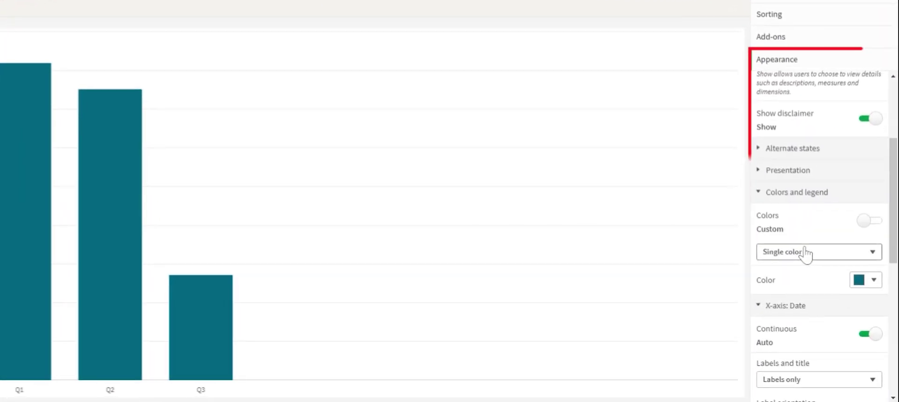
scroll(806, 246, "down", 4)
scroll(807, 245, "up", 8)
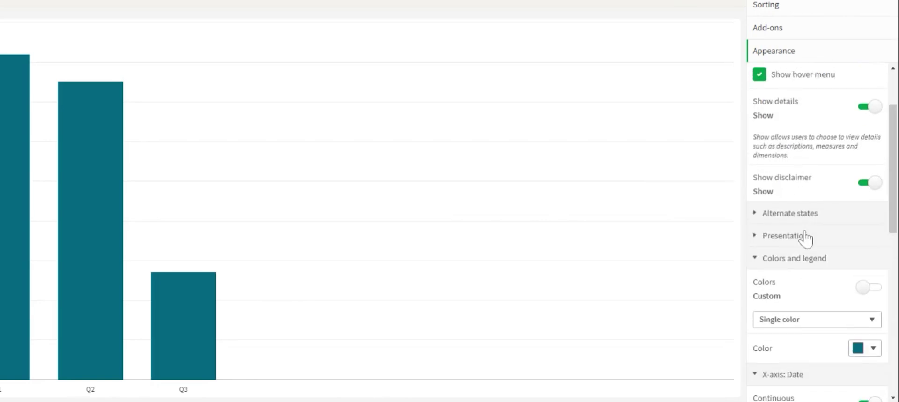
left_click(805, 243)
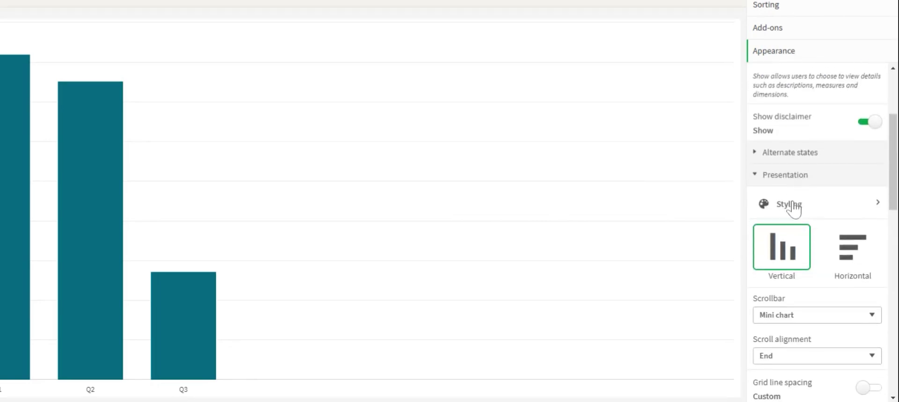
left_click(791, 205)
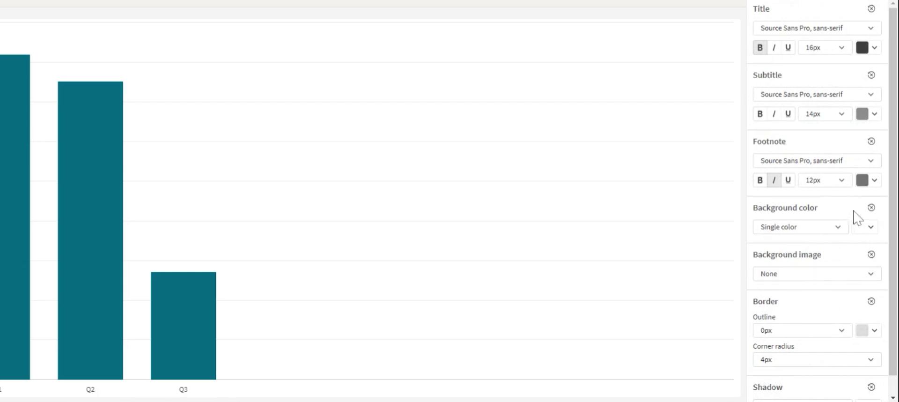
left_click(870, 228)
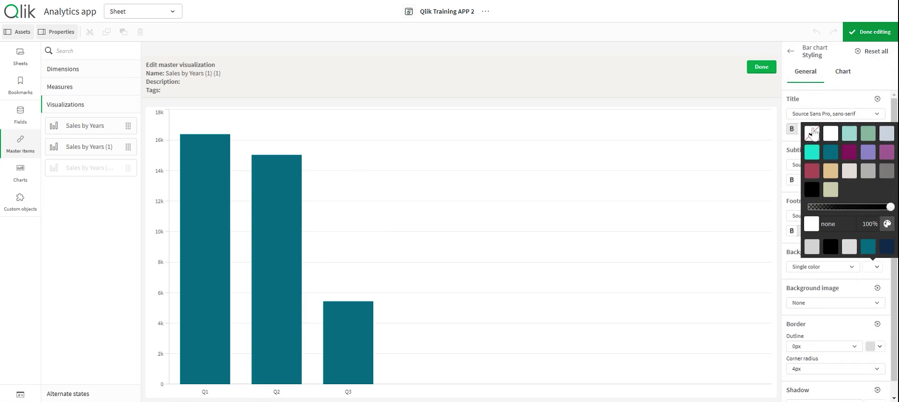
left_click(815, 137)
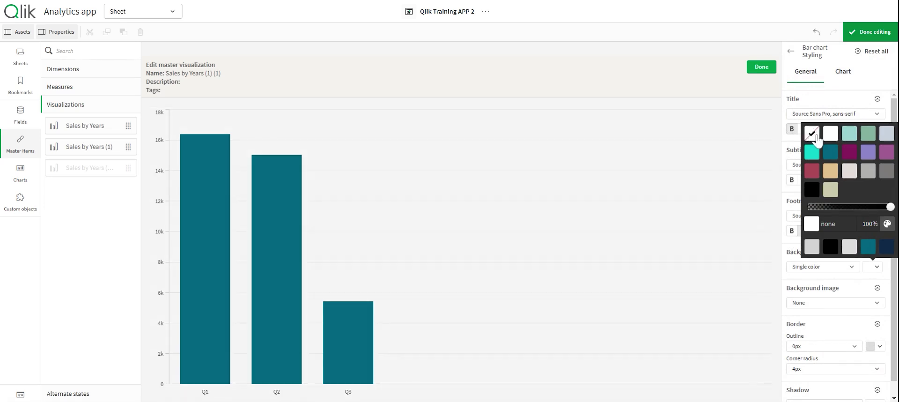
left_click(874, 41)
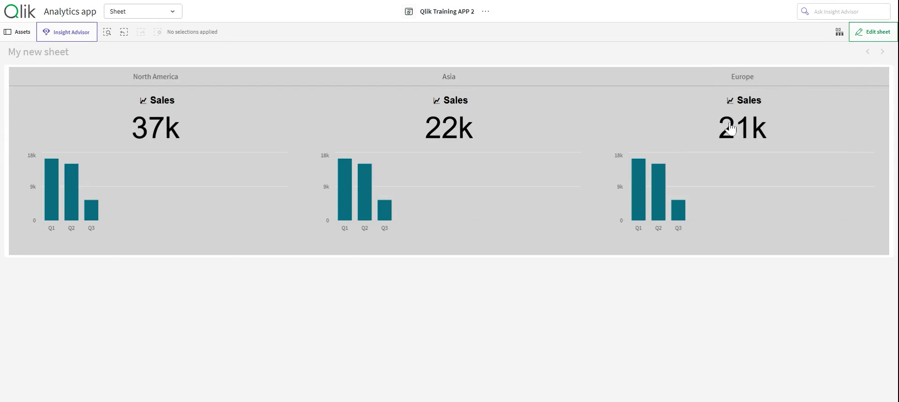
left_click(871, 37)
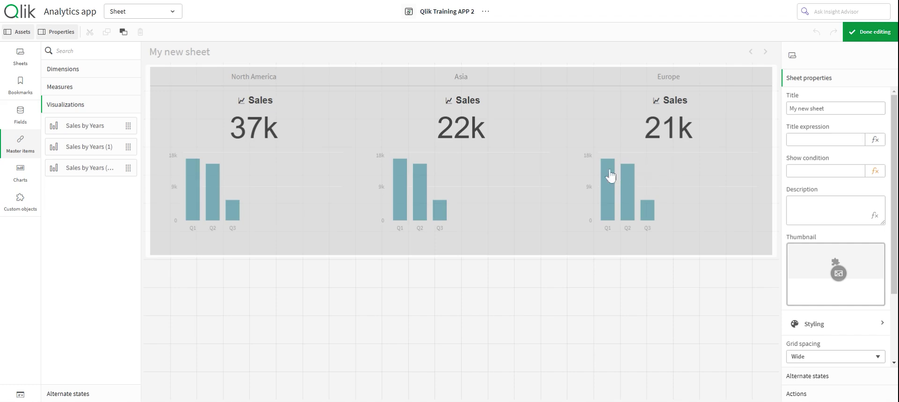
left_click(856, 32)
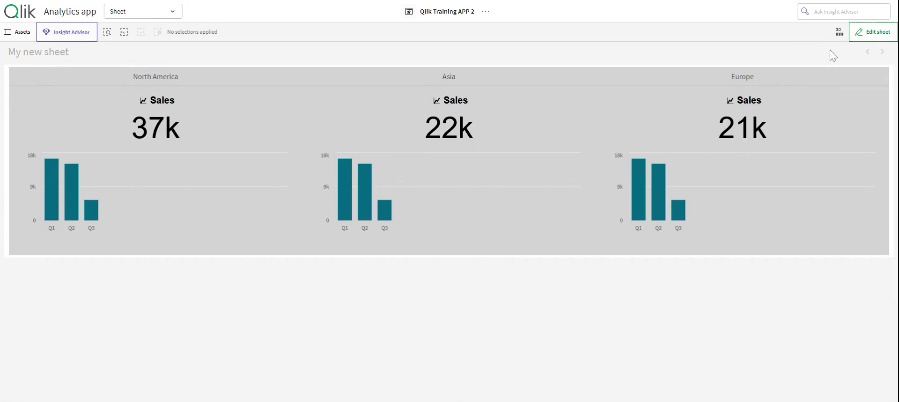
Step: Reopen the sheet for editing and place a KPI chart in the empty area below the Multi KPI
left_click(872, 32)
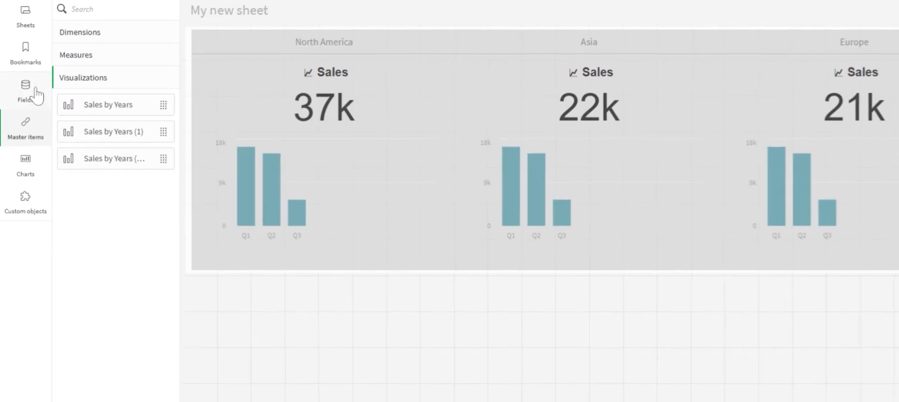
left_click(26, 161)
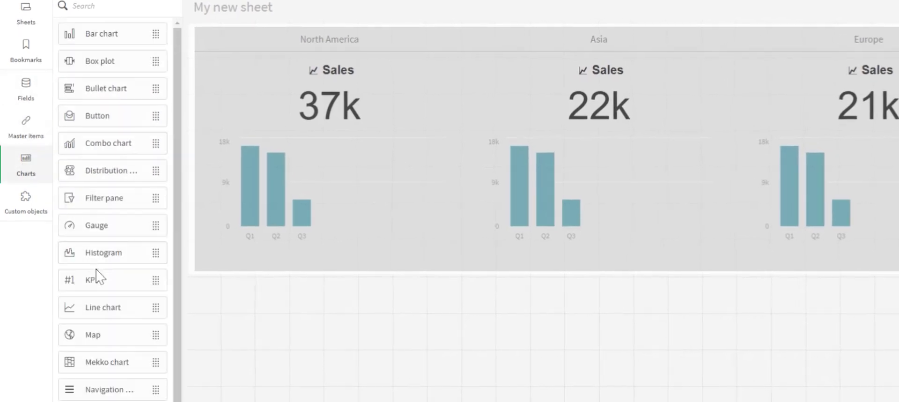
left_click_drag(107, 284, 353, 349)
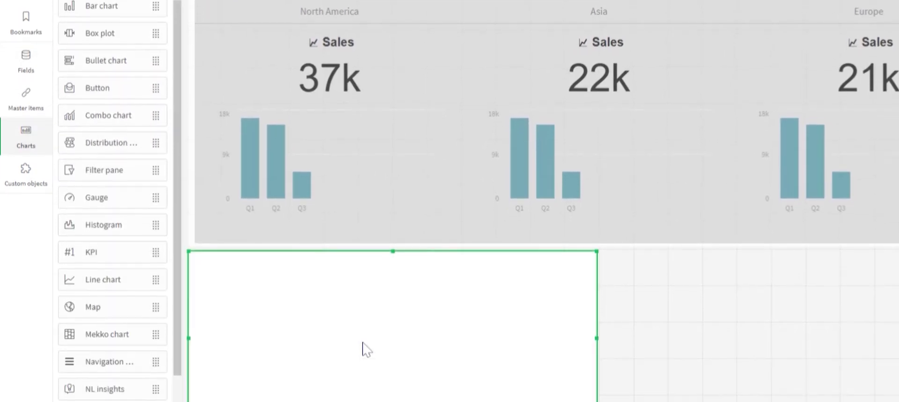
Step: Try the sum of Region as the KPI chart's first measure and remove that measure
left_click(380, 346)
scroll(583, 346, "down", 10)
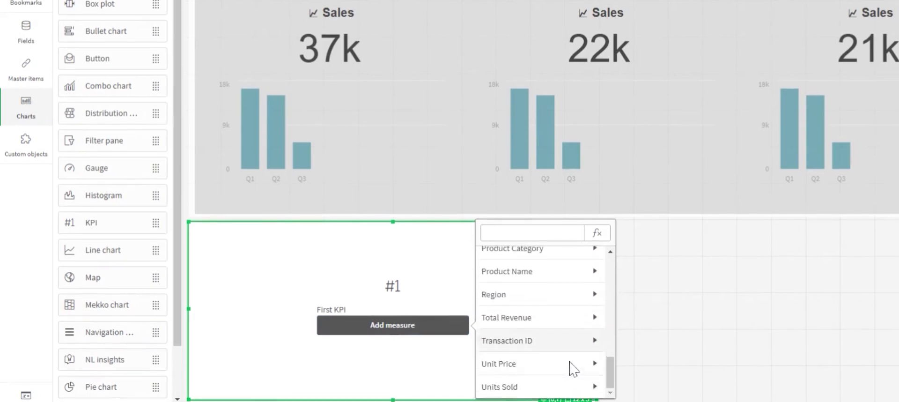
scroll(568, 363, "up", 2)
scroll(562, 361, "down", 2)
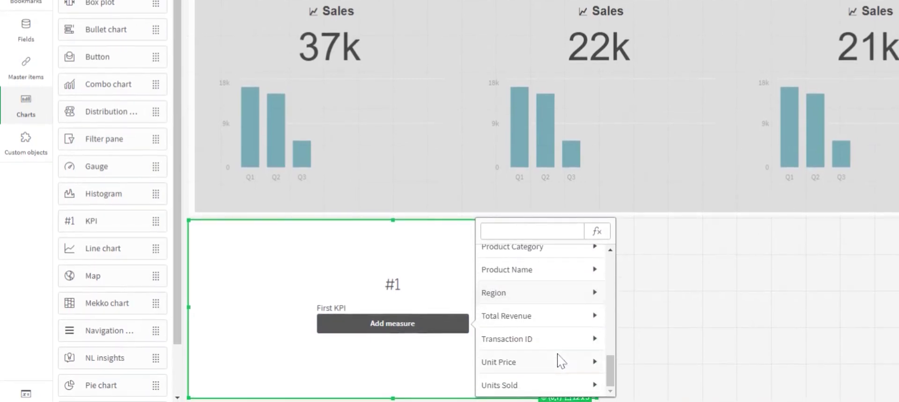
left_click(549, 301)
left_click(548, 280)
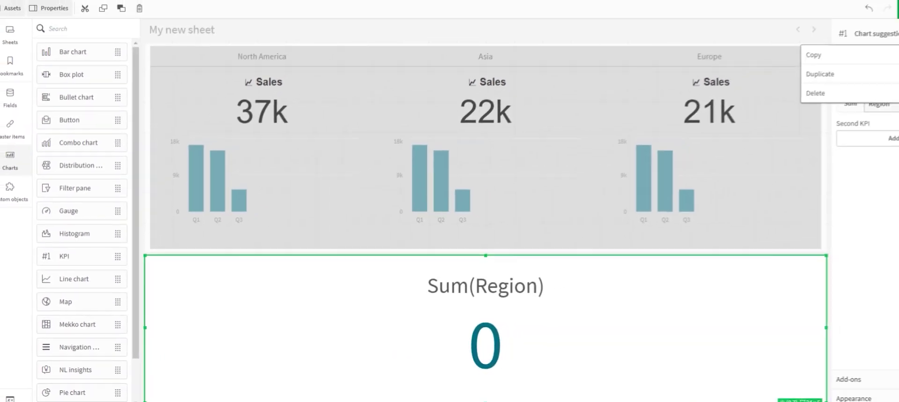
left_click(871, 93)
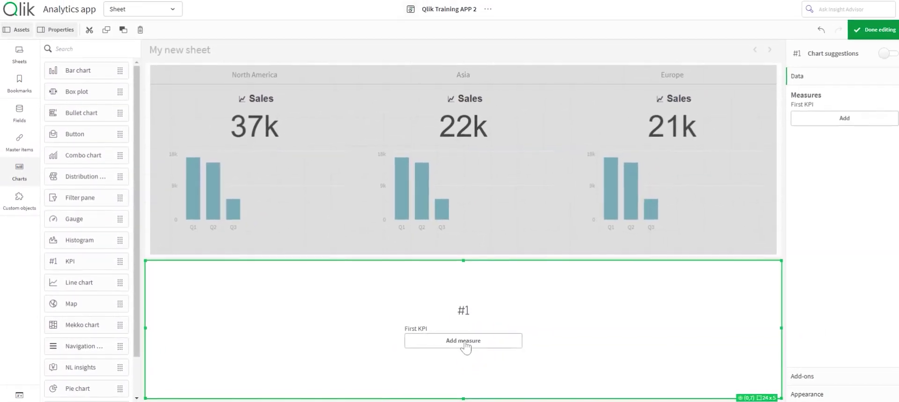
Step: Add the sum of Total Revenue as the KPI chart's first measure and finish editing the sheet
left_click(466, 341)
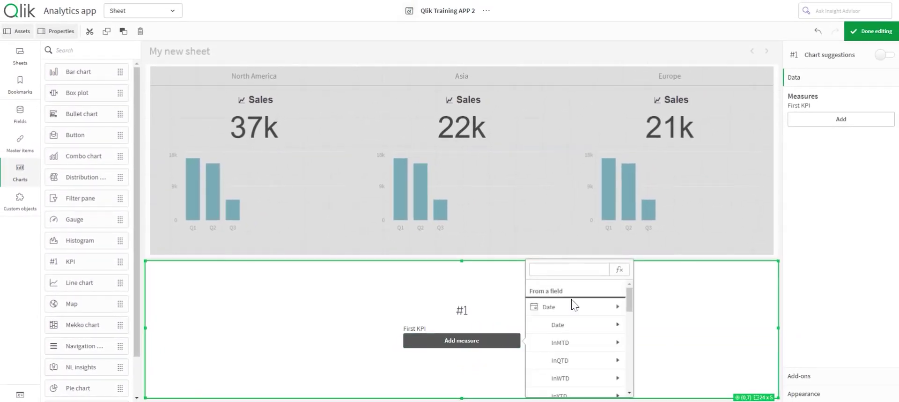
scroll(593, 344, "down", 5)
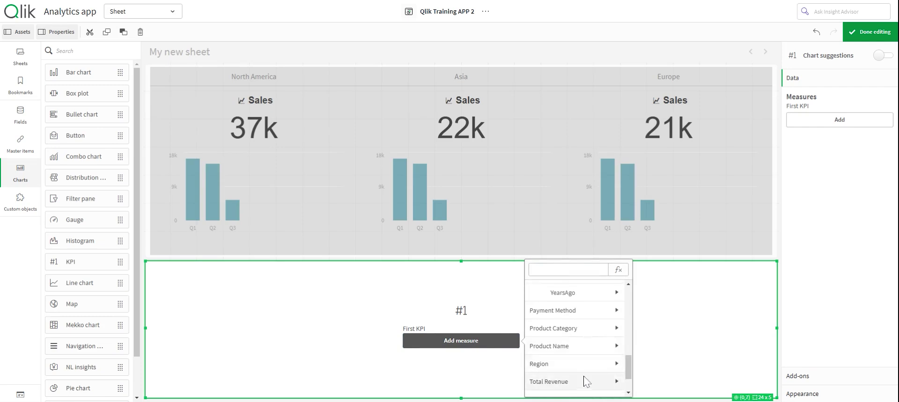
left_click(582, 376)
left_click(578, 308)
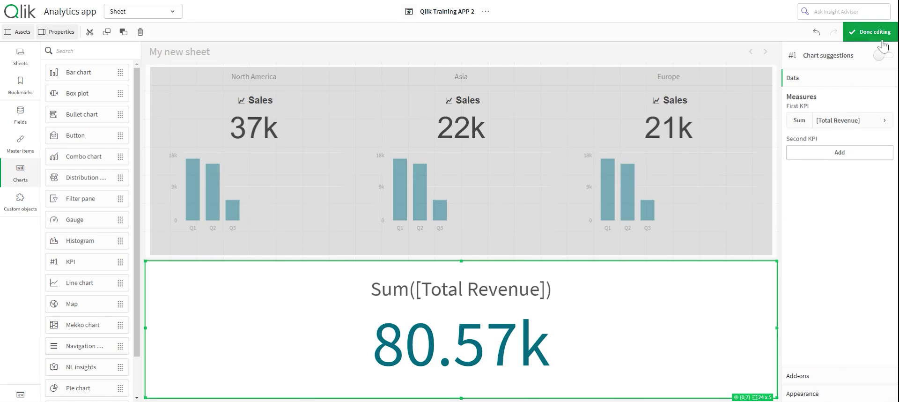
left_click(870, 31)
Step: Reopen the sheet, narrow the KPI chart to 7 x 5 grid cells, delete it and finish editing
left_click(873, 35)
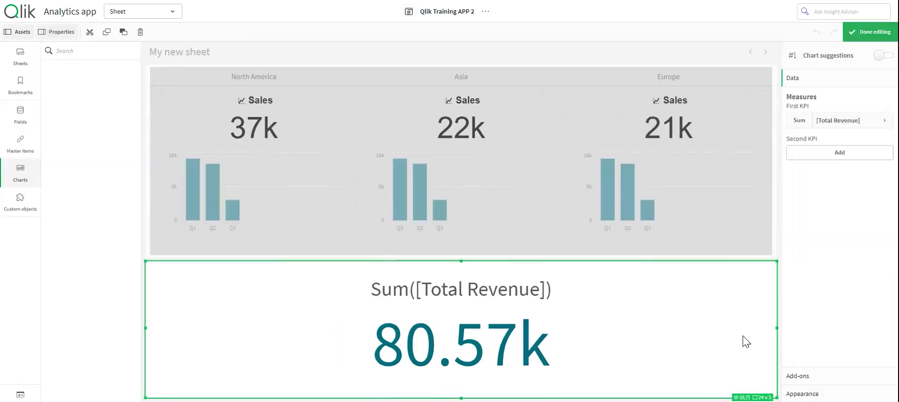
left_click_drag(775, 327, 319, 315)
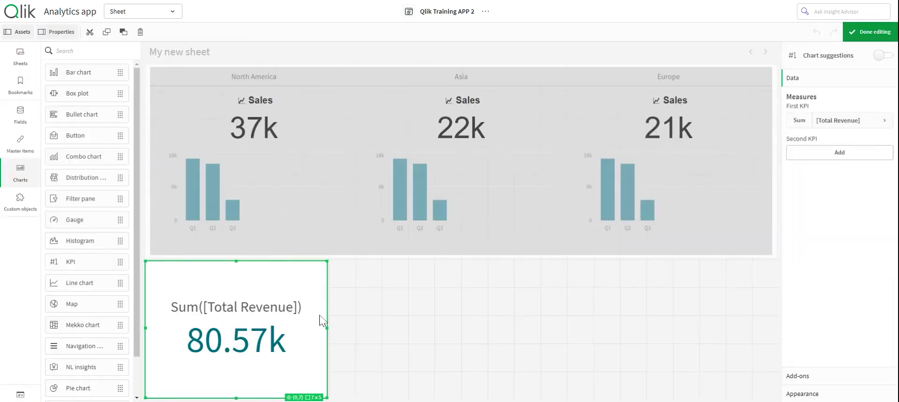
left_click(522, 250)
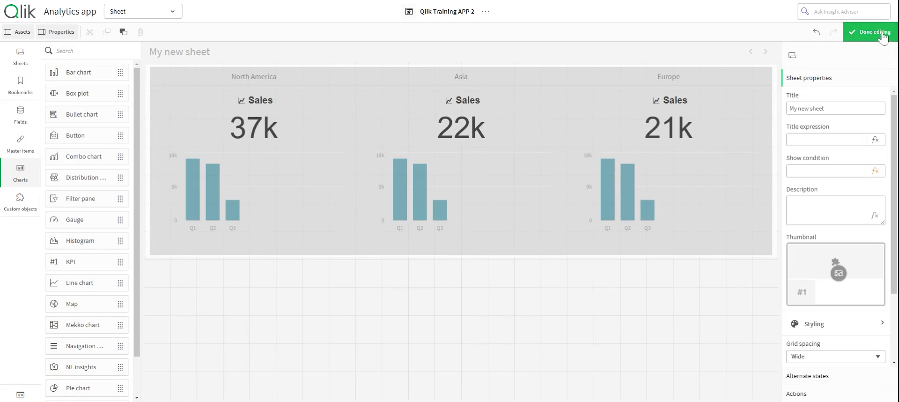
left_click(845, 32)
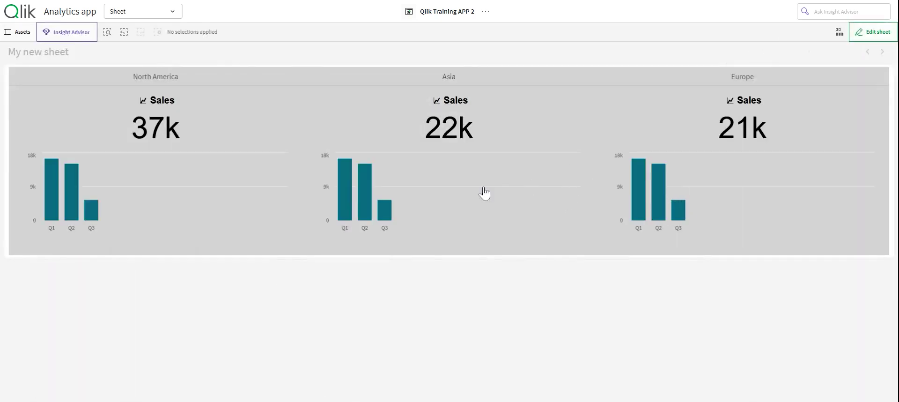